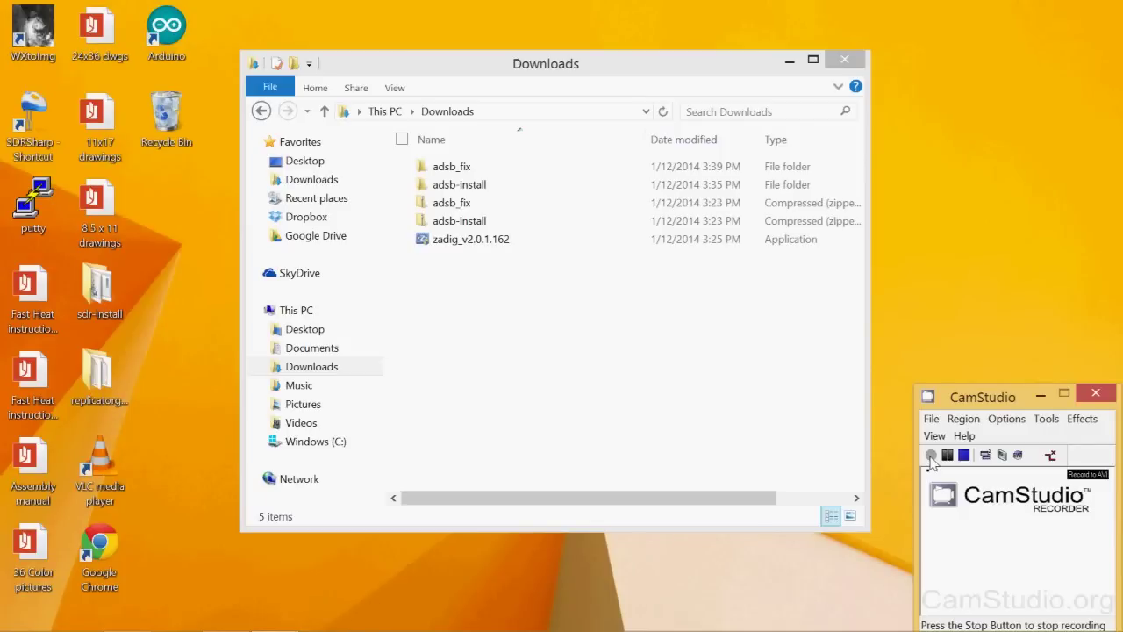
- Launch Zadig, list all devices, and select the RTL2838UHIDIR receiver
double_click(483, 241)
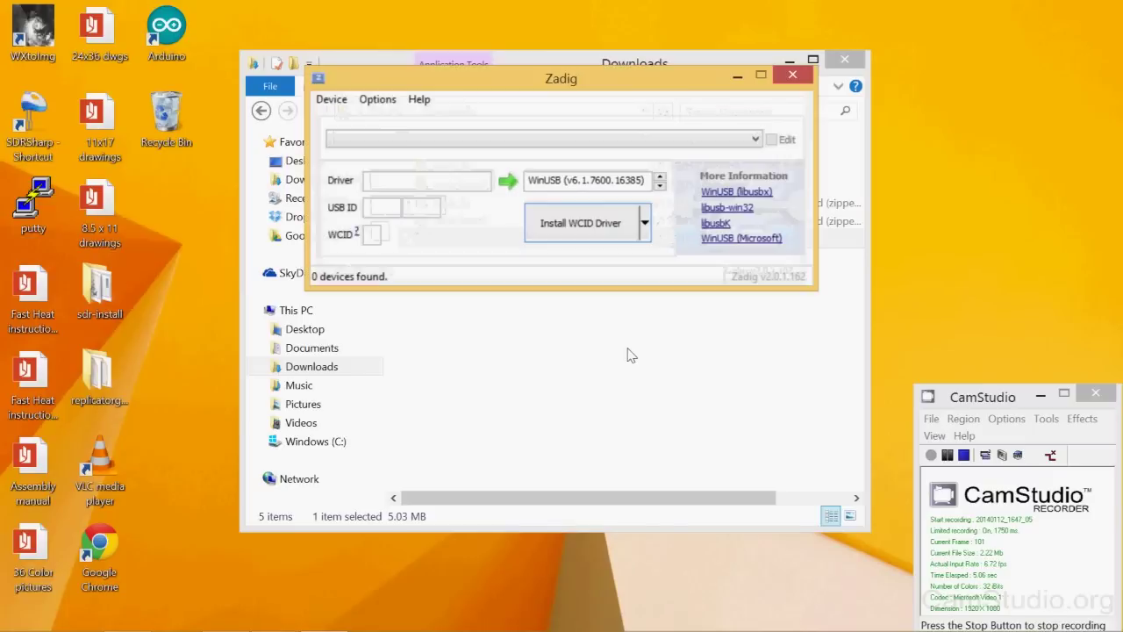
left_click(382, 100)
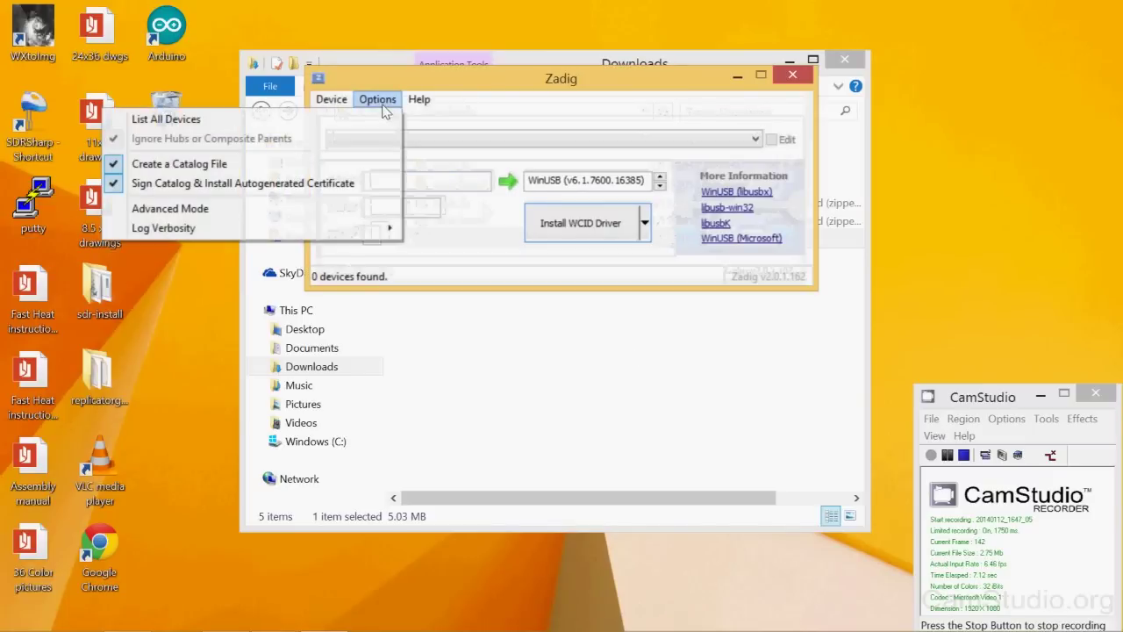
left_click(358, 121)
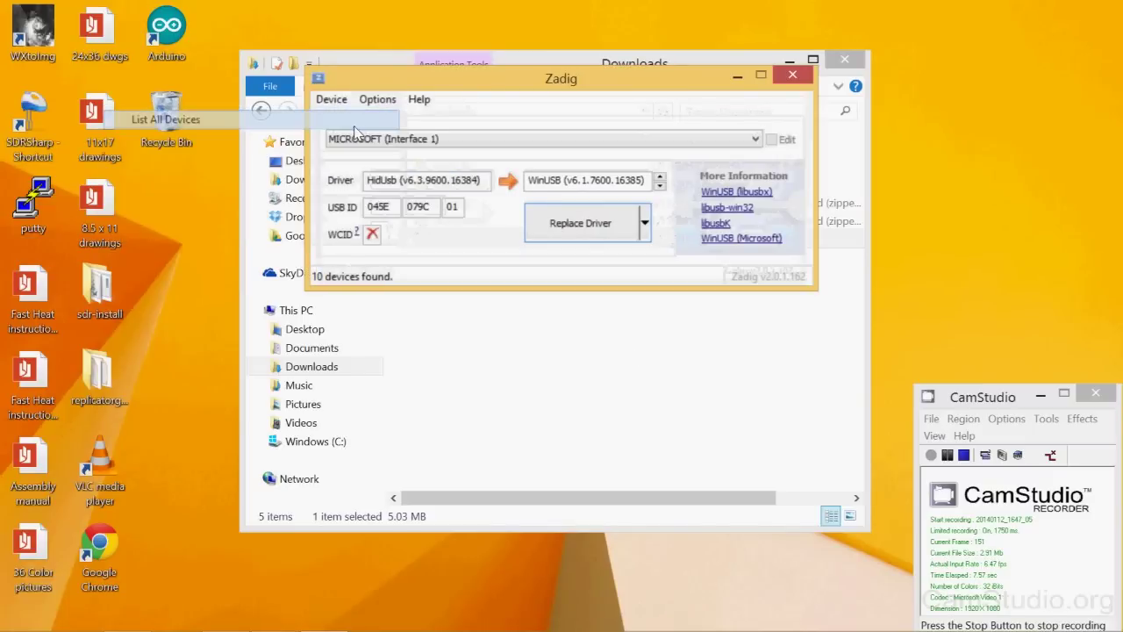
left_click(452, 140)
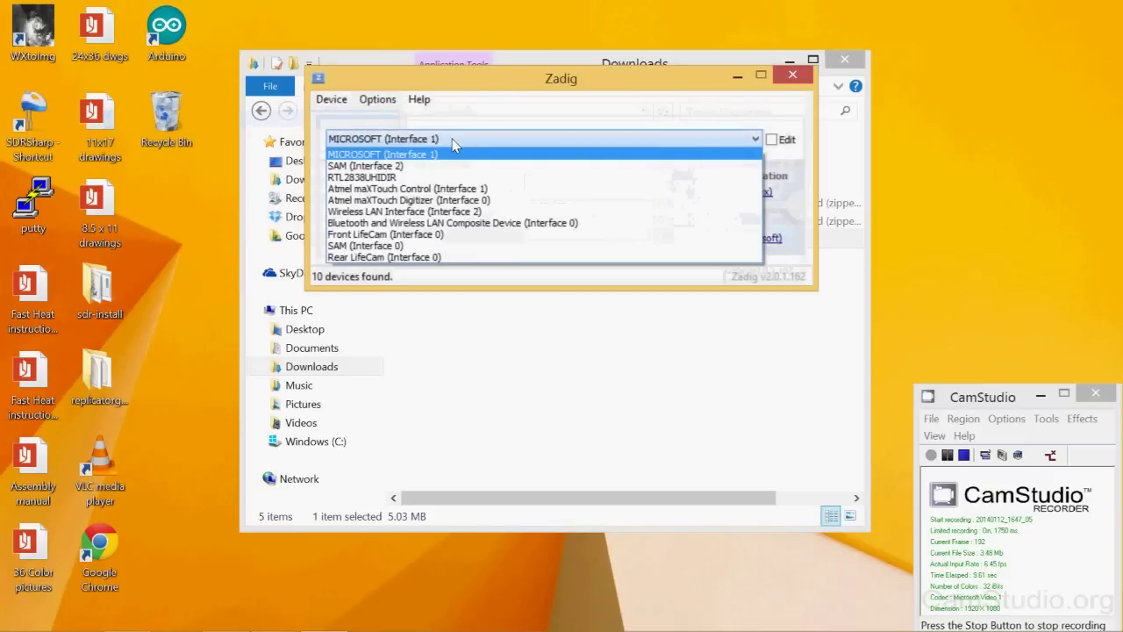
left_click(492, 184)
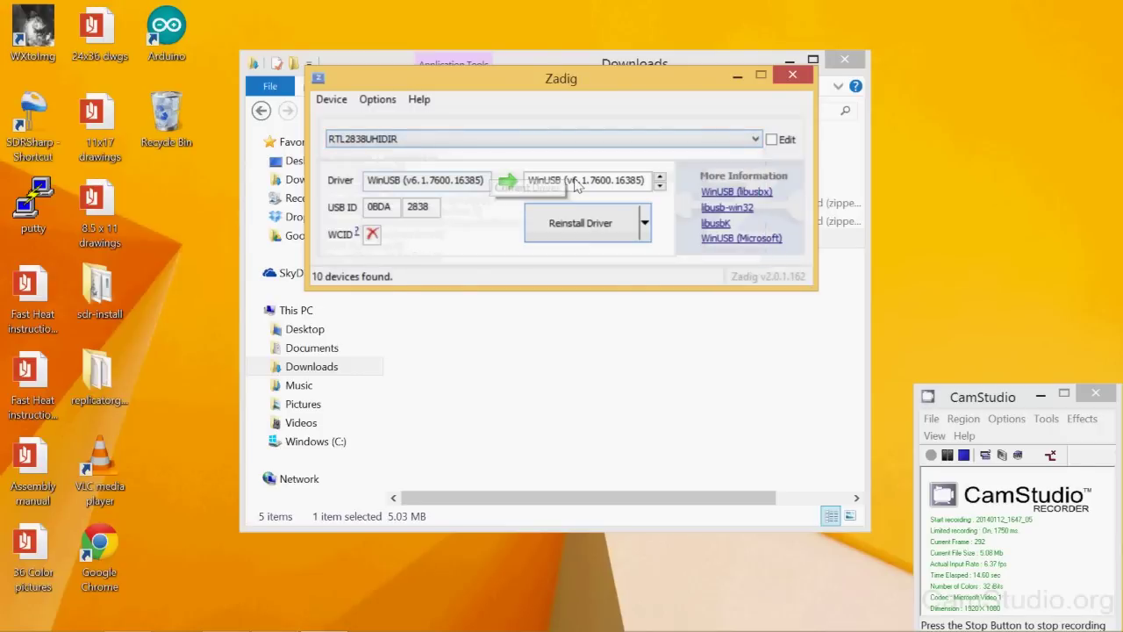
- Reinstall the WinUSB driver for it, postpone the restart, and dismiss the success message
left_click(589, 191)
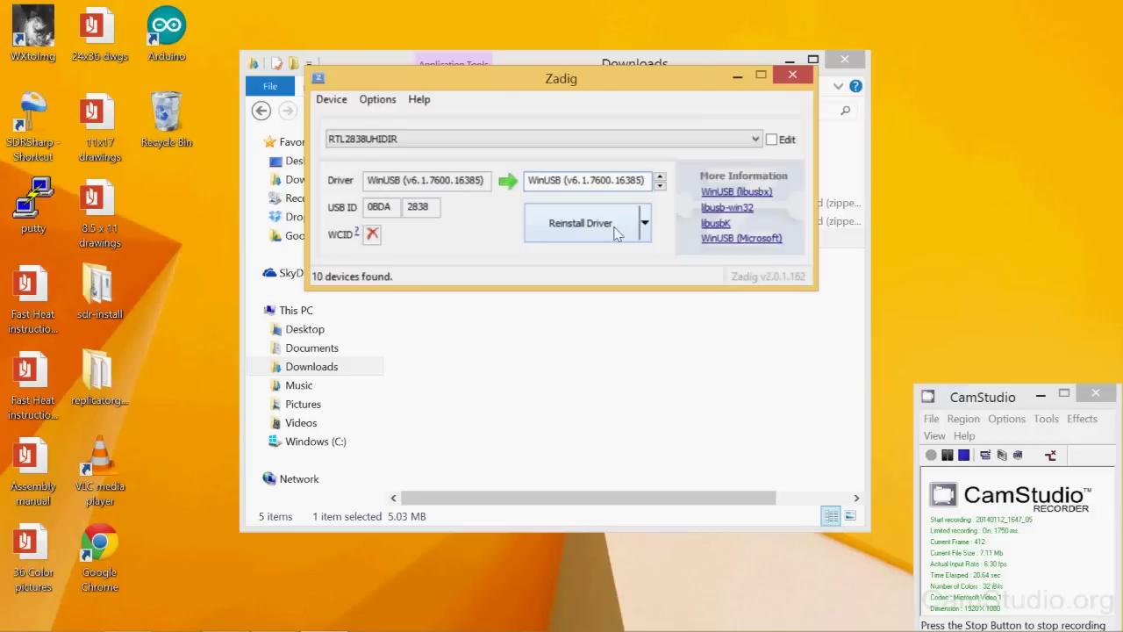
left_click(581, 223)
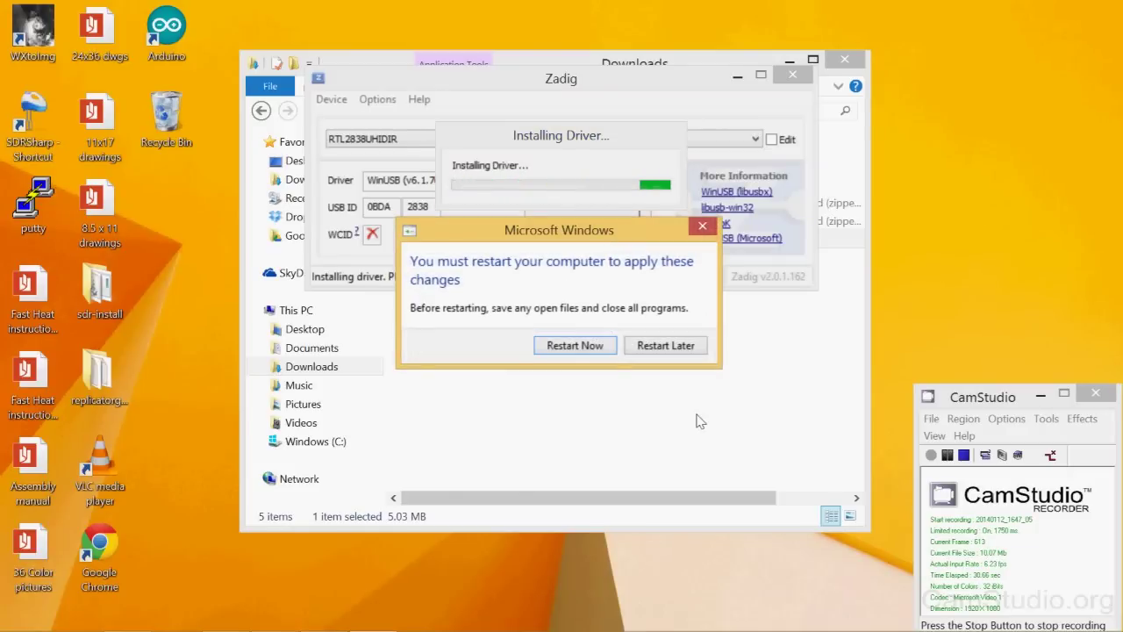
left_click(677, 353)
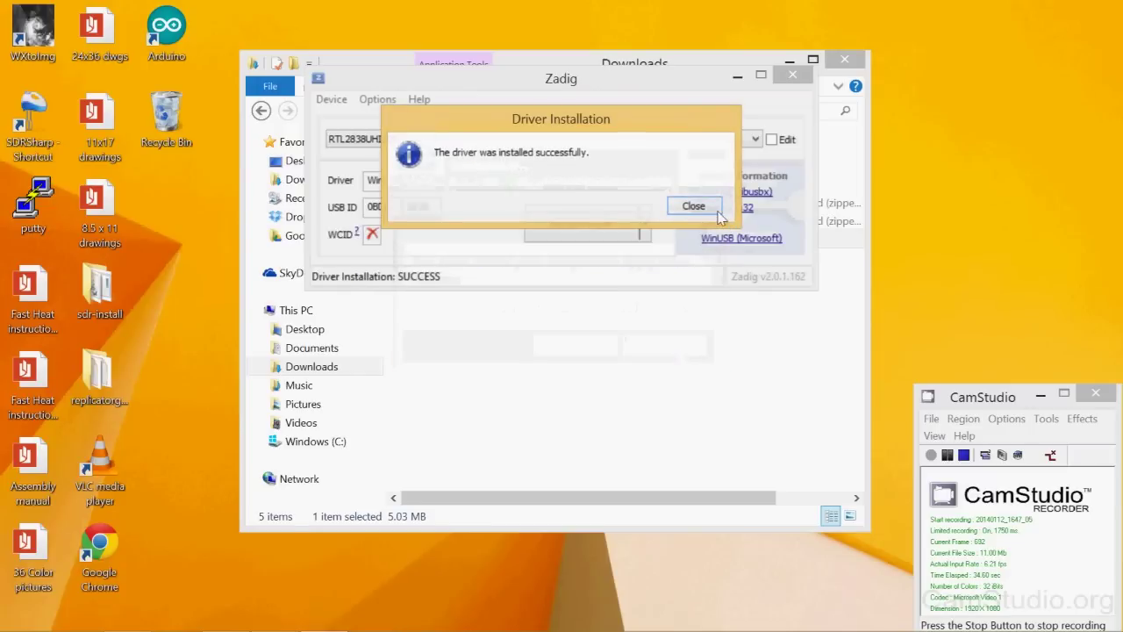
left_click(694, 206)
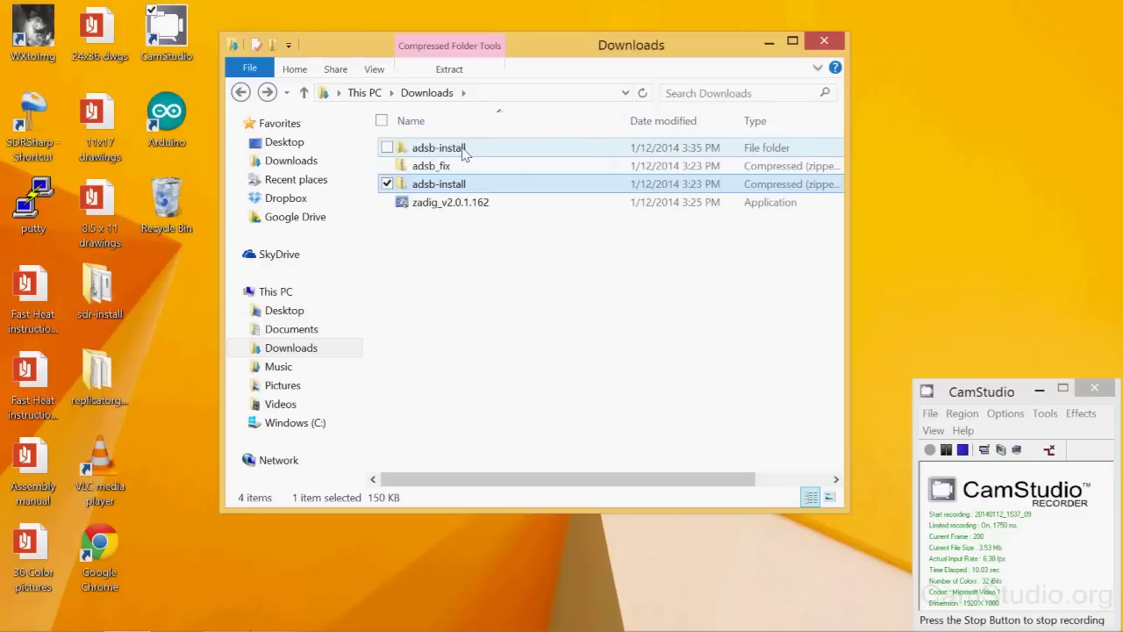
- Run install.bat from adsb-install\adsb-install to download the adsbsharp files
double_click(438, 183)
double_click(439, 148)
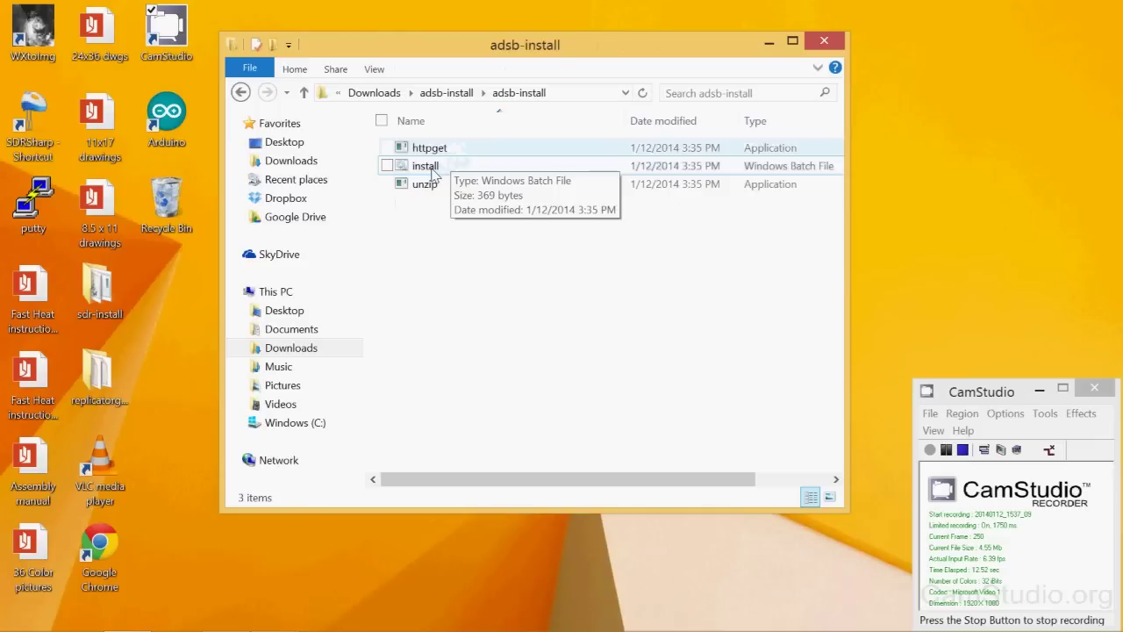
left_click(431, 173)
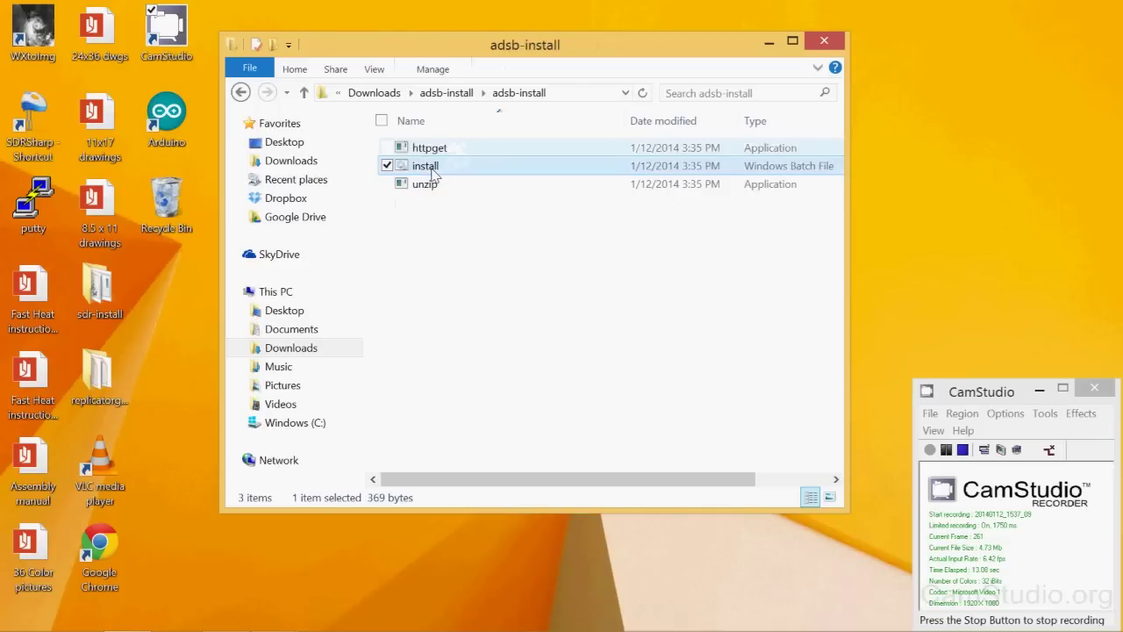
double_click(432, 173)
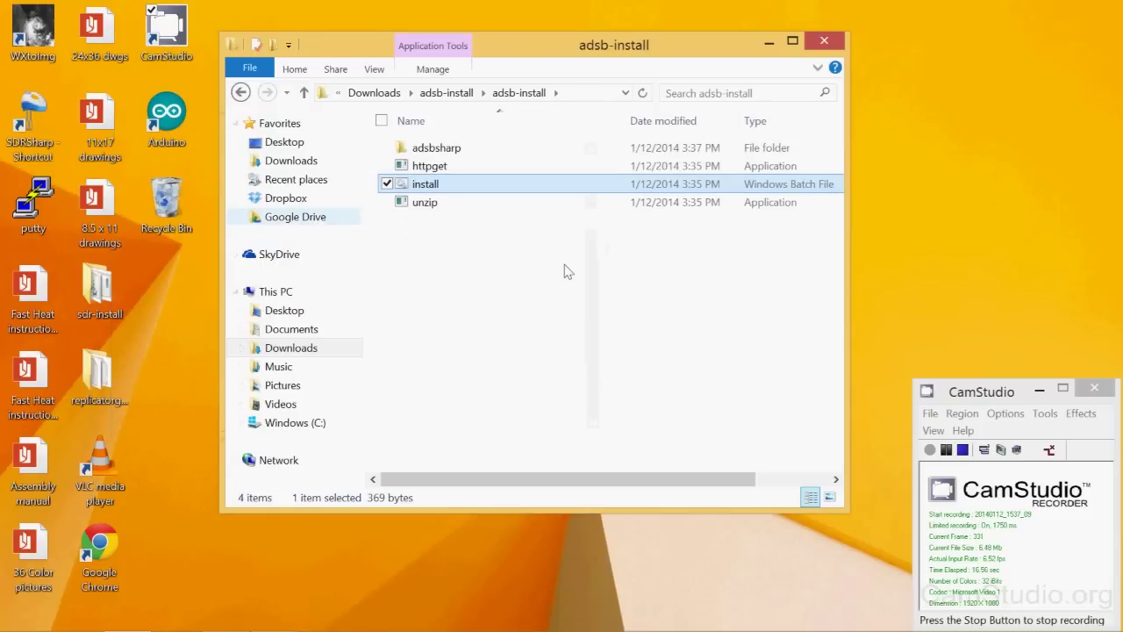
- Launch ADSBSharp from the new adsbsharp folder and shift its window up and right
double_click(446, 151)
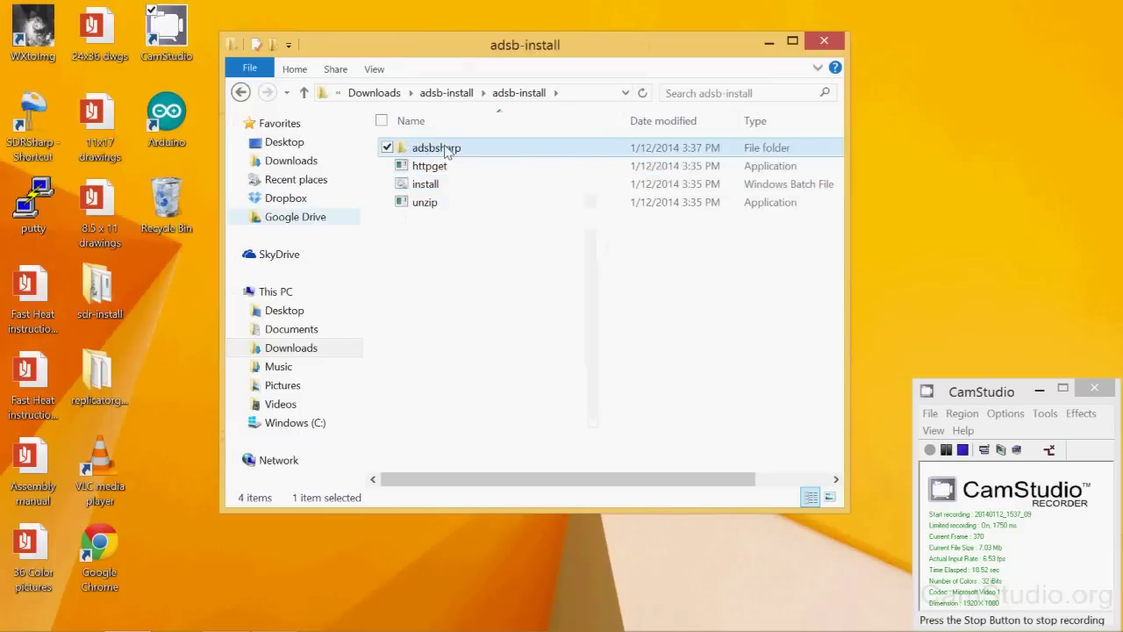
left_click(446, 151)
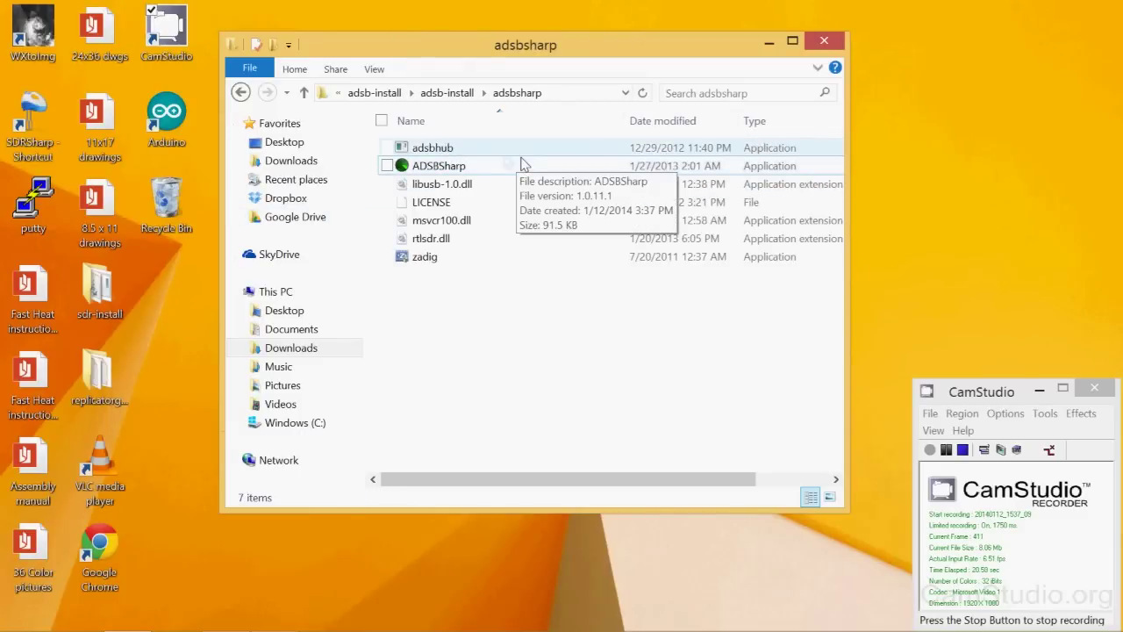
double_click(494, 171)
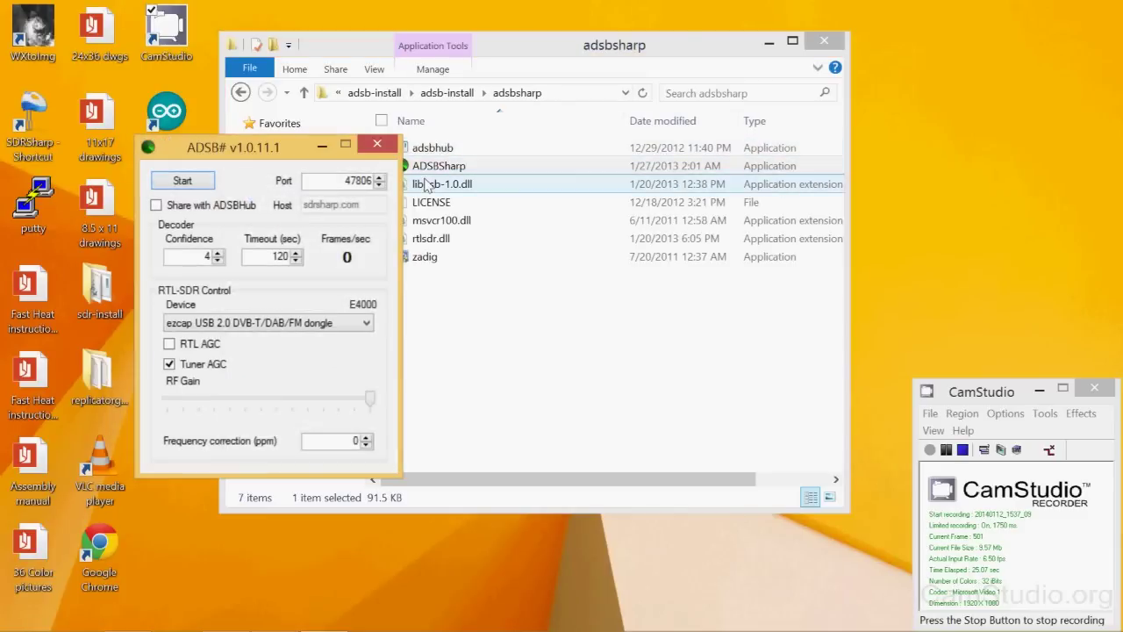
left_click_drag(307, 142, 492, 122)
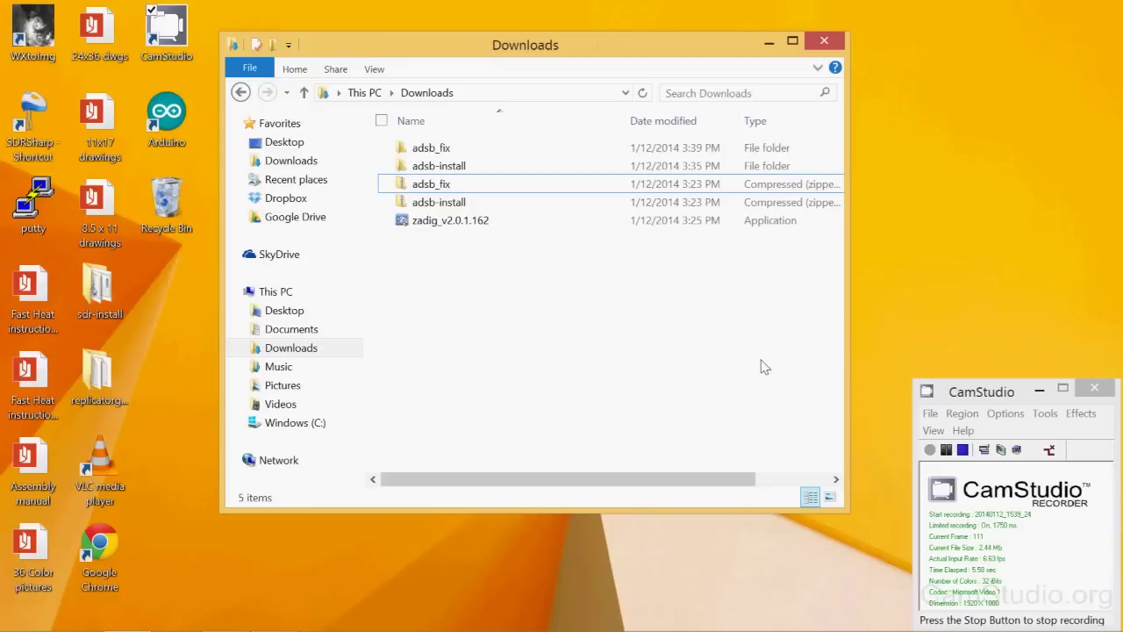
- Browse adsb_fix > adsb_all > pc_software > adsbscope > 26 and launch adsbscope26 16384
left_click(505, 186)
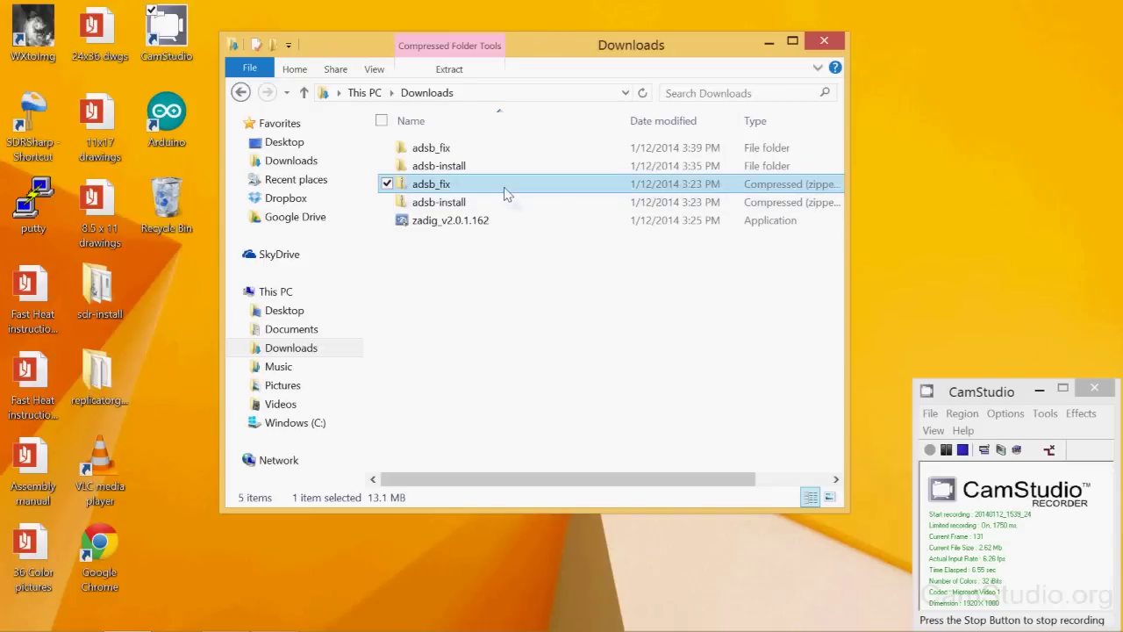
double_click(451, 149)
double_click(451, 151)
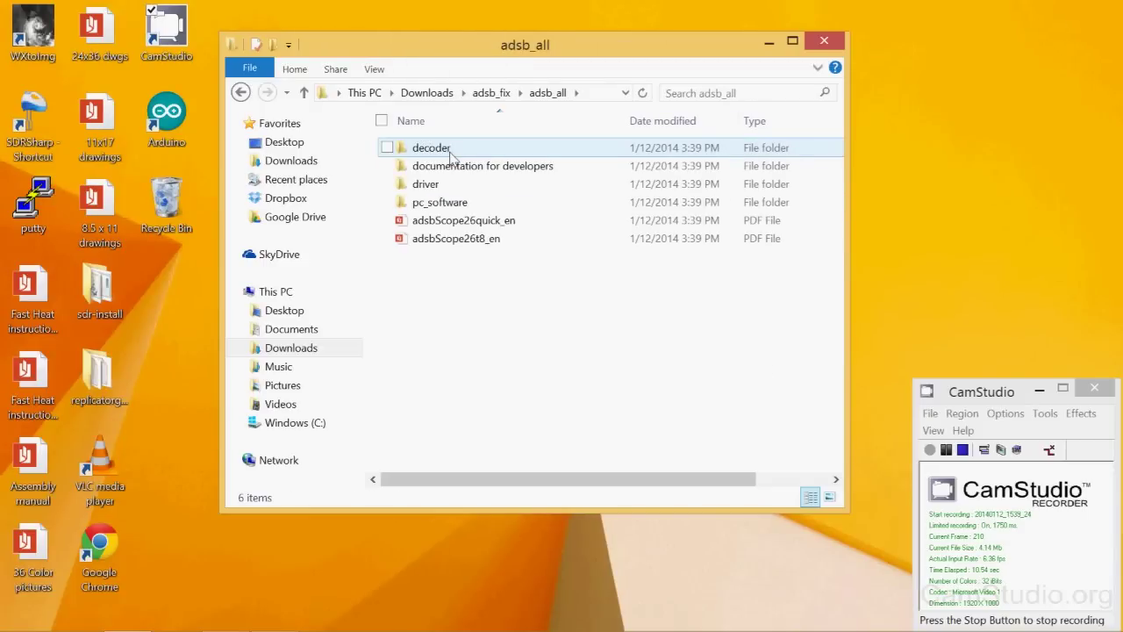
double_click(451, 204)
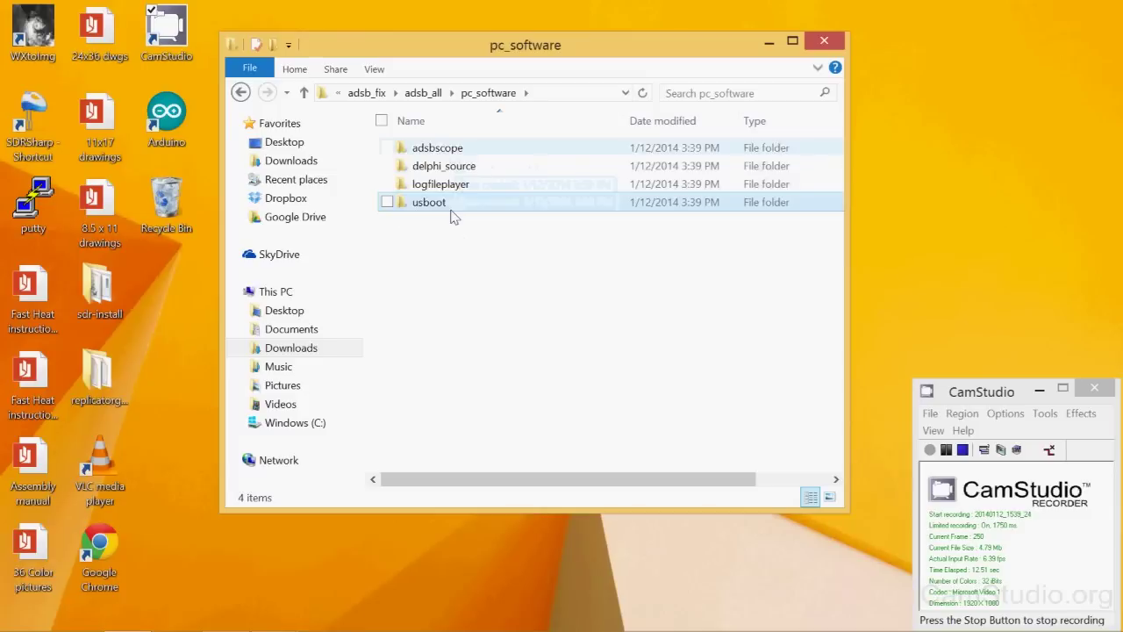
left_click(453, 148)
double_click(450, 151)
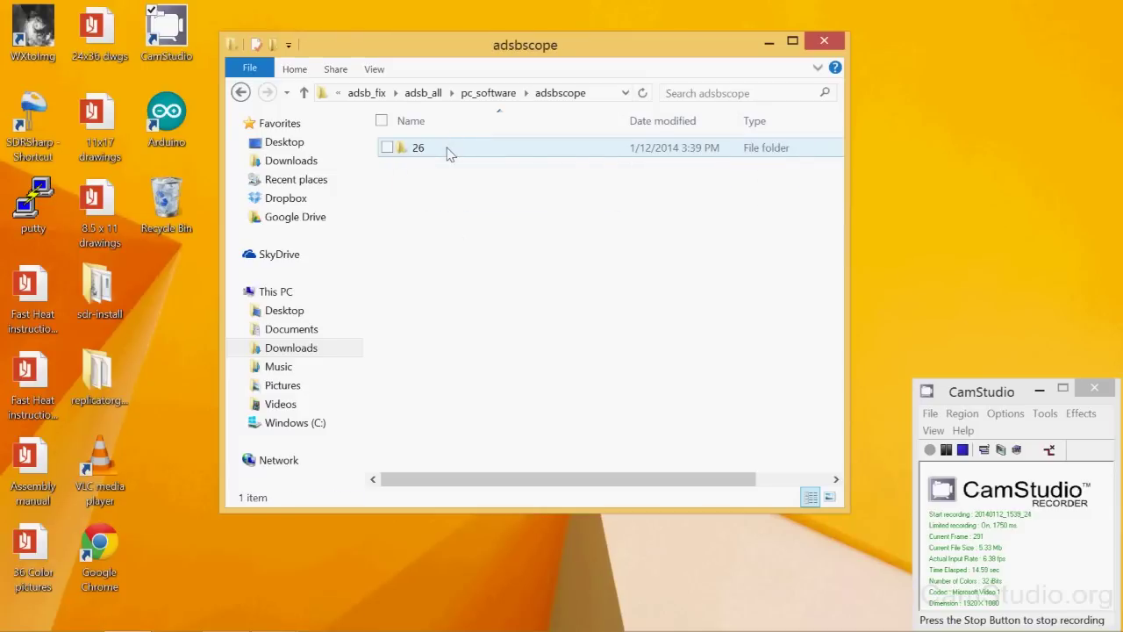
double_click(448, 150)
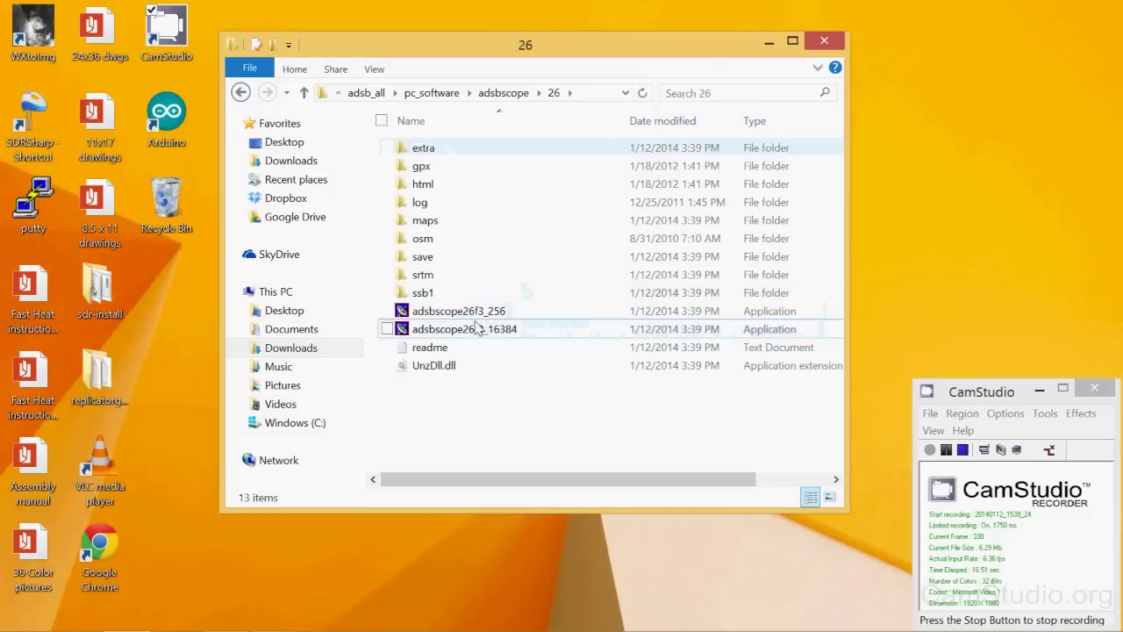
double_click(475, 328)
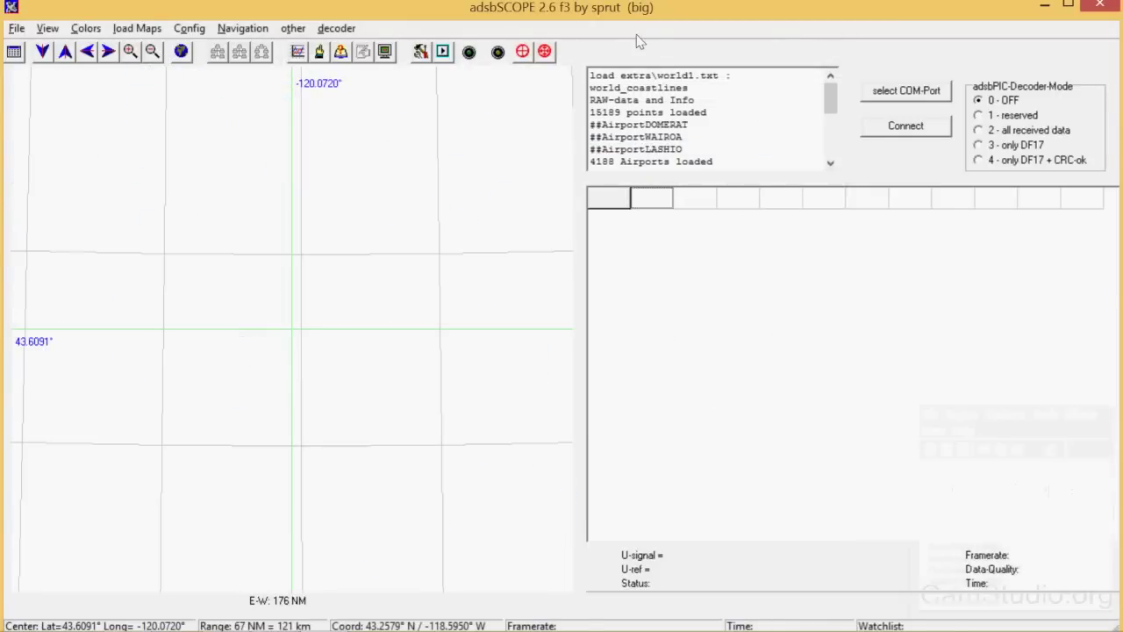
- Centre the map on Eugene using the town and airport finder
left_click(255, 31)
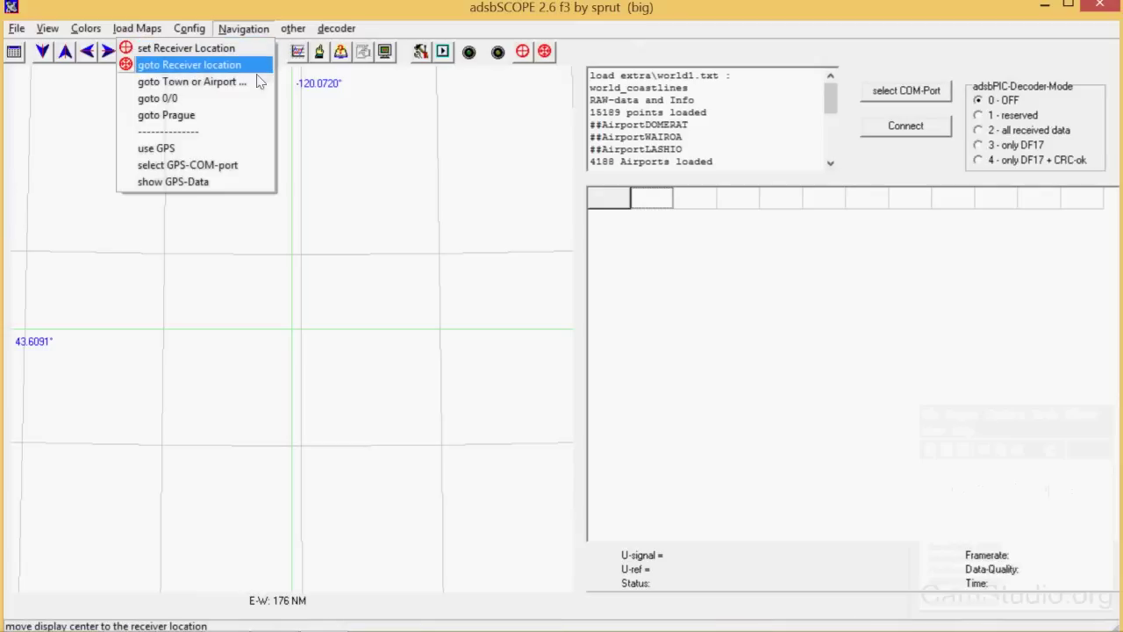
left_click(246, 82)
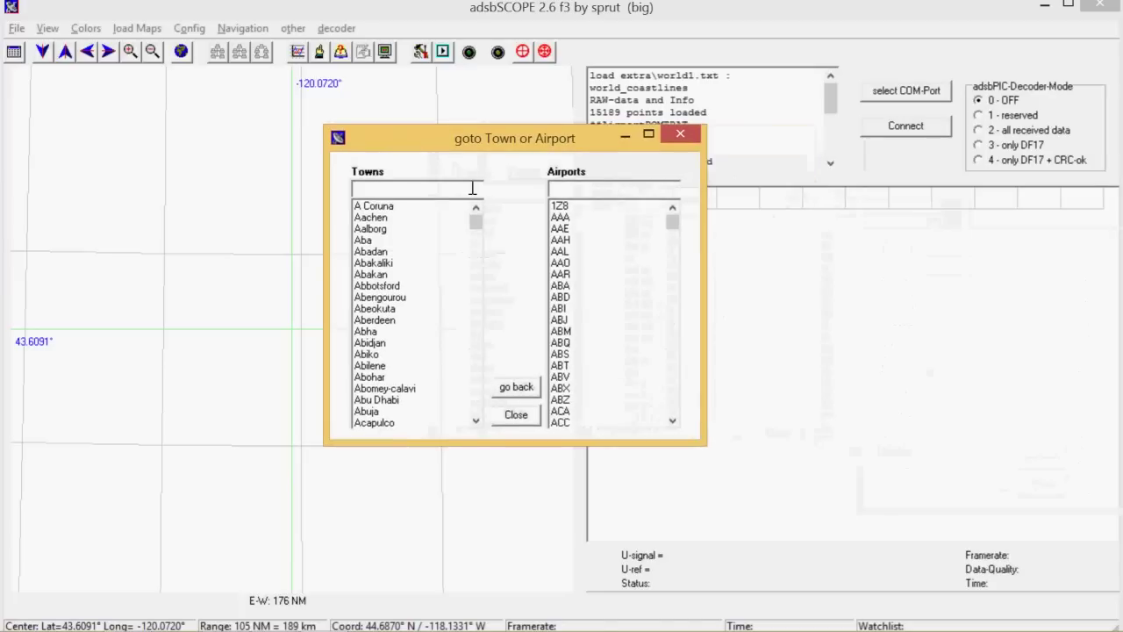
type("eugene")
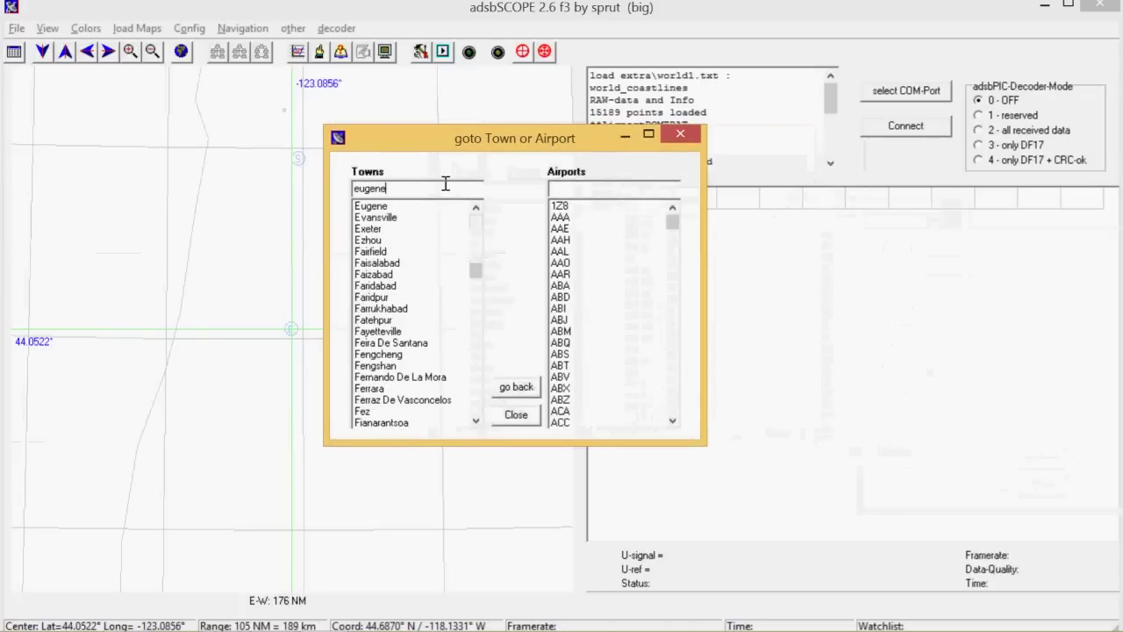
left_click(382, 206)
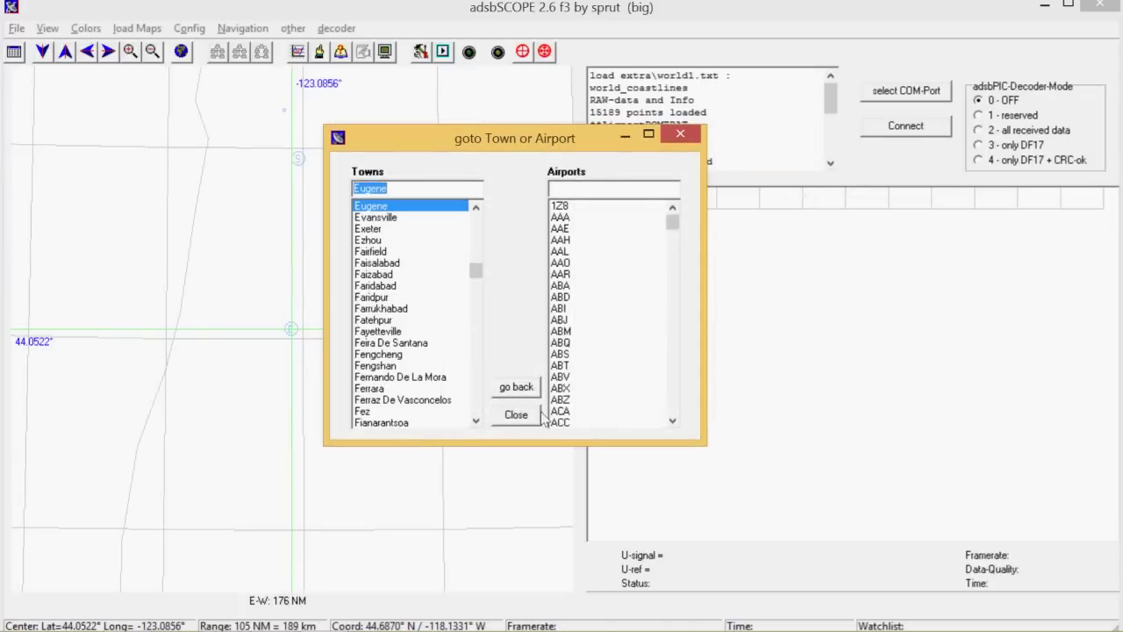
left_click(516, 414)
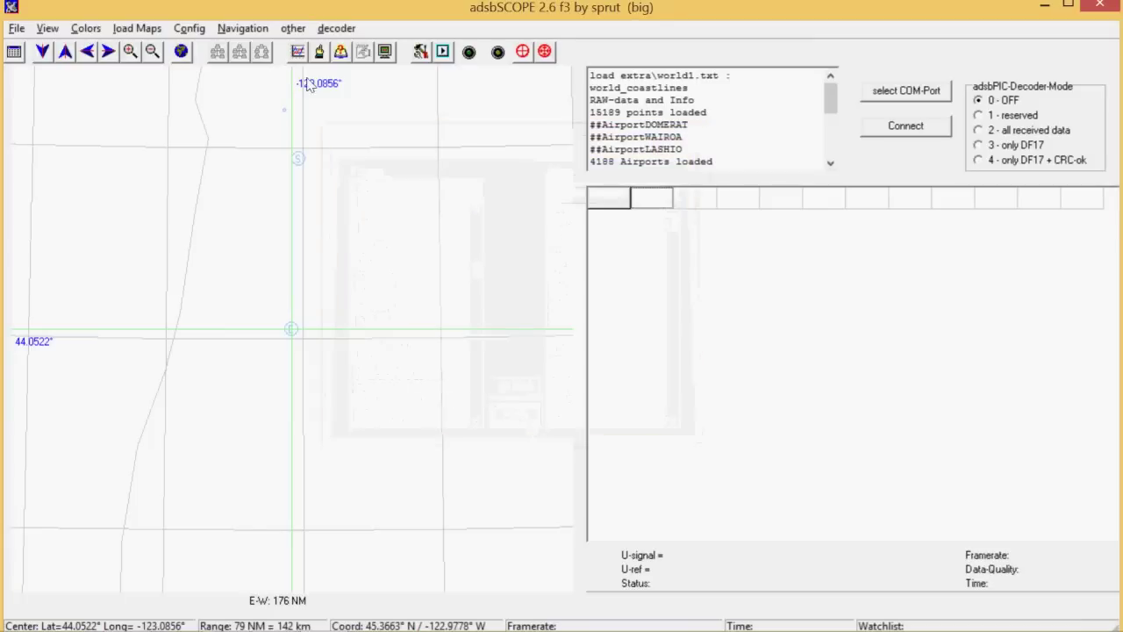
- Make the map centre (44.0522°, -123.0856°) the receiver location and confirm the warning
left_click(235, 35)
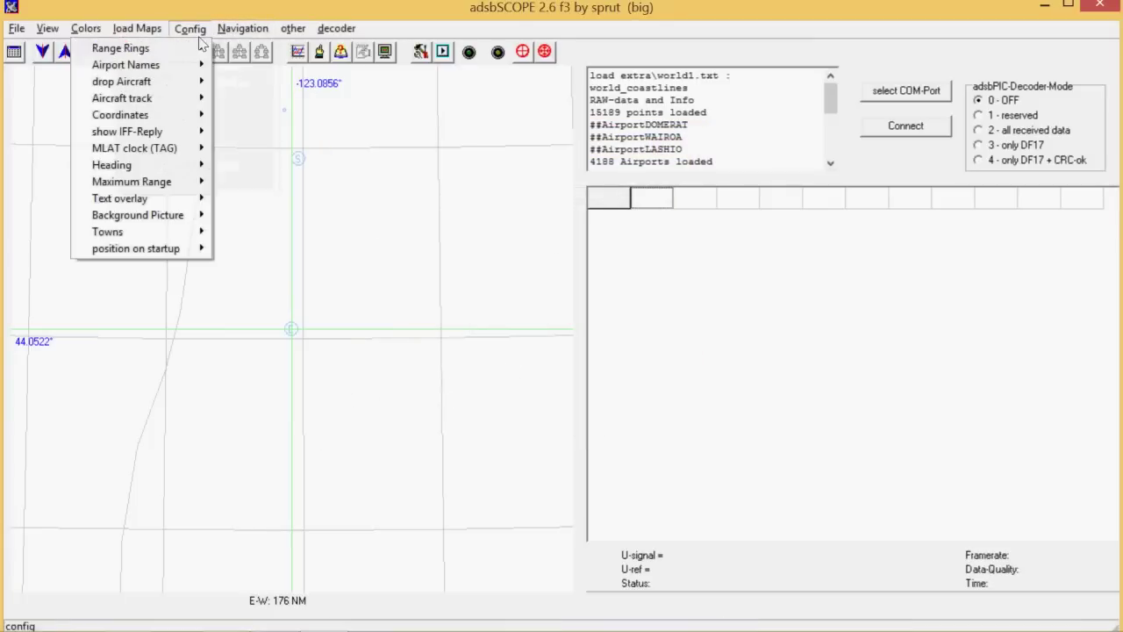
left_click(242, 48)
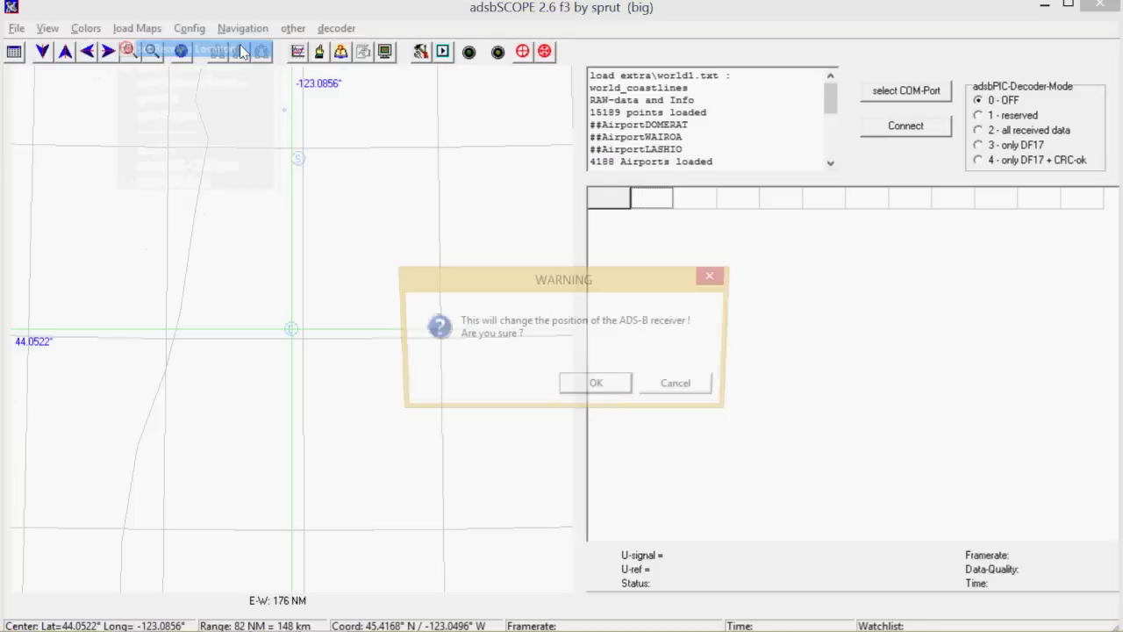
left_click(599, 387)
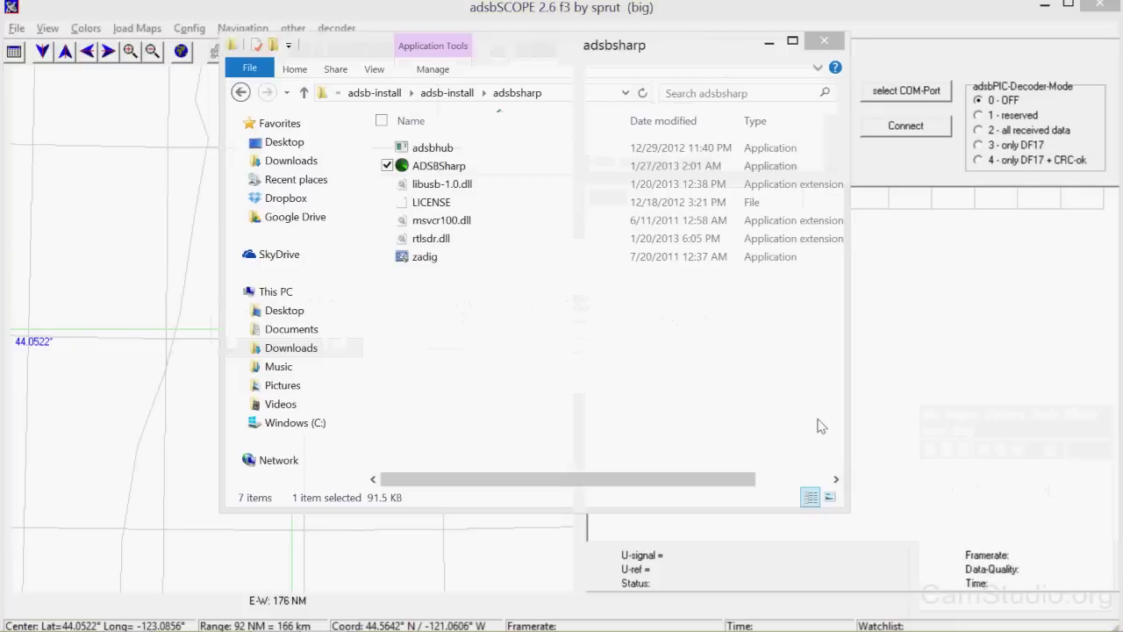
- Launch ADSB# over the map, start decoding on port 47806, and allow it through Windows Firewall
double_click(487, 171)
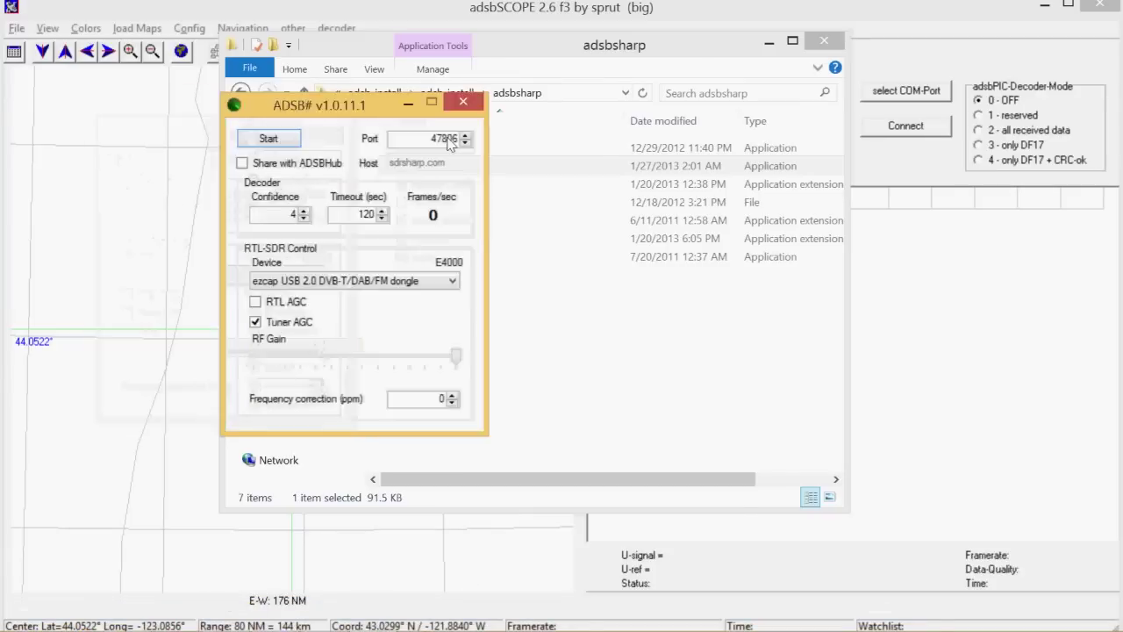
left_click_drag(395, 105, 588, 100)
left_click(769, 42)
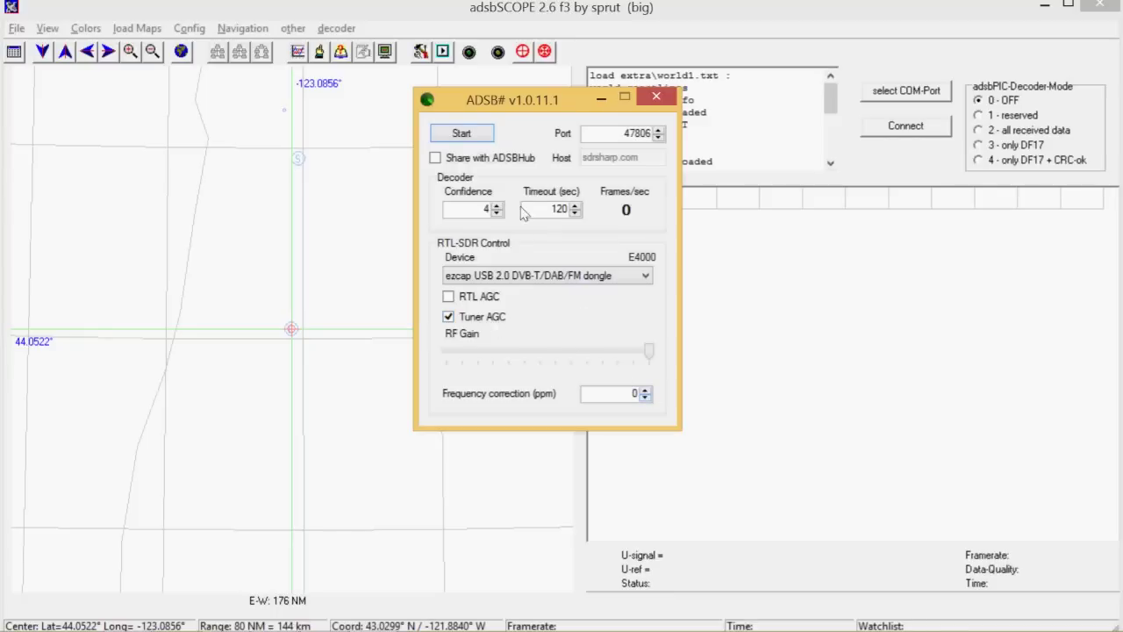
left_click(474, 136)
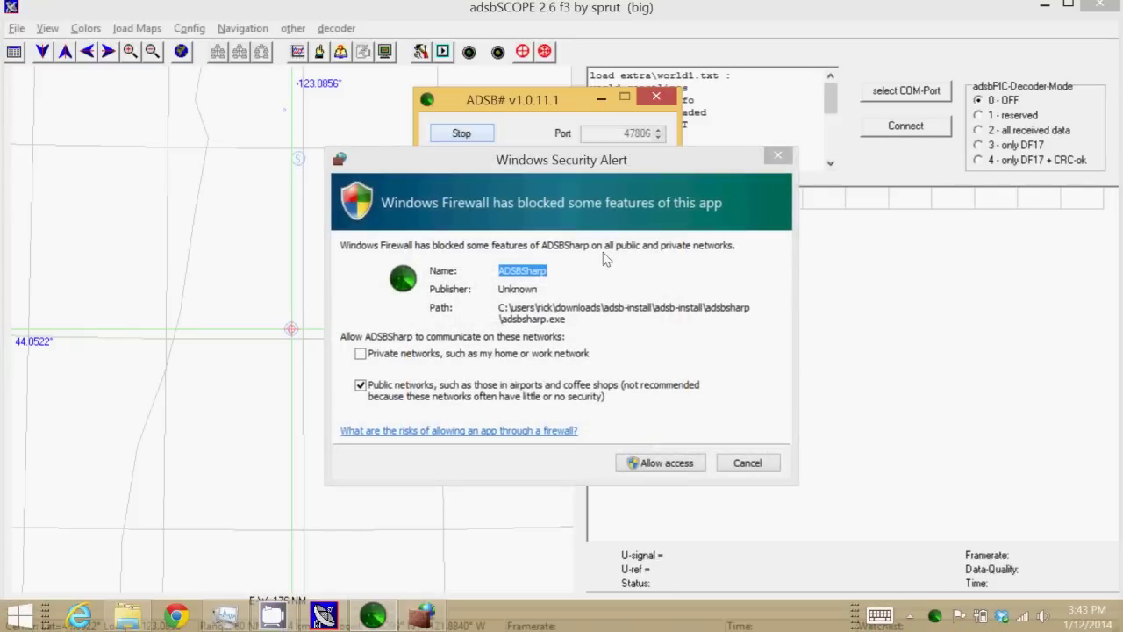
left_click(673, 465)
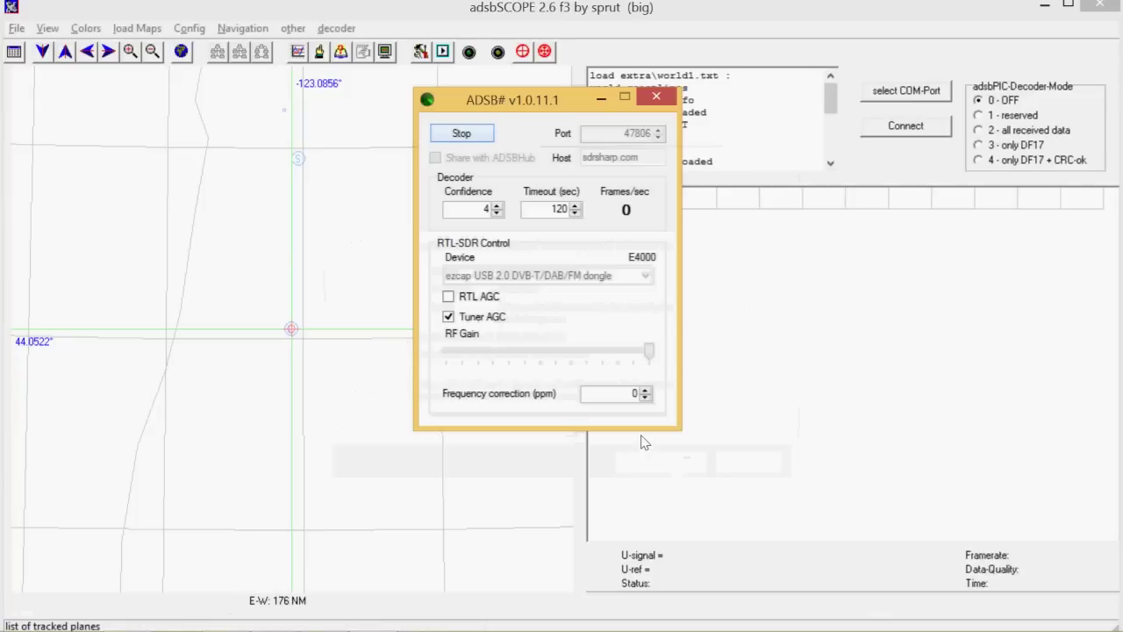
- In Network setup, apply the ADSB# preset (port 47806) with local address 127.0.0.1, then close it
left_click(601, 99)
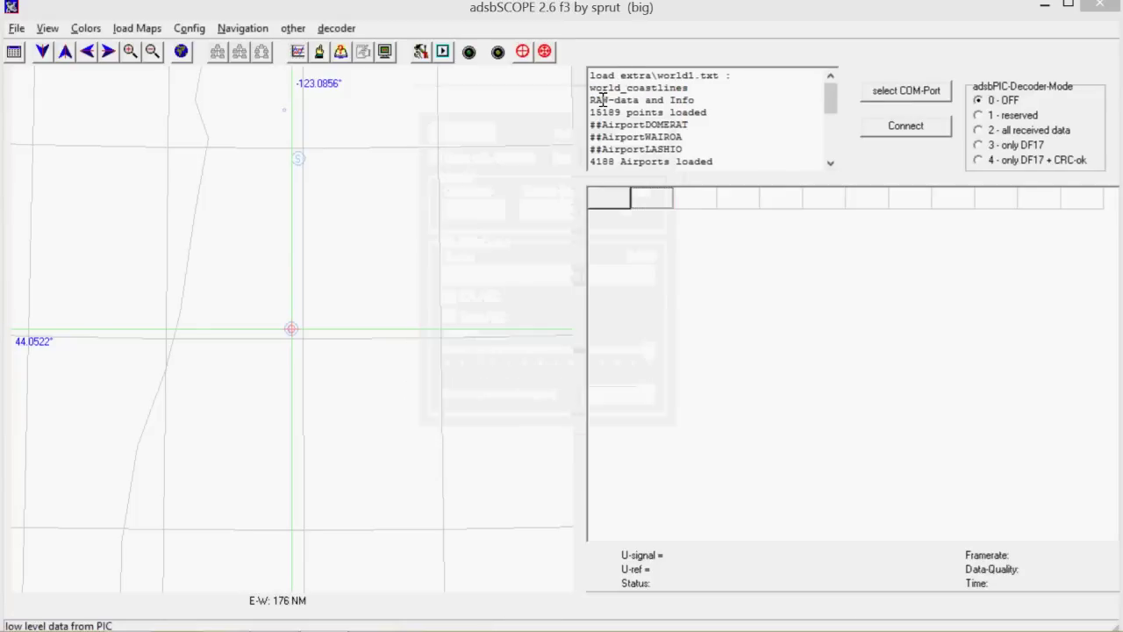
left_click(293, 28)
key("Left")
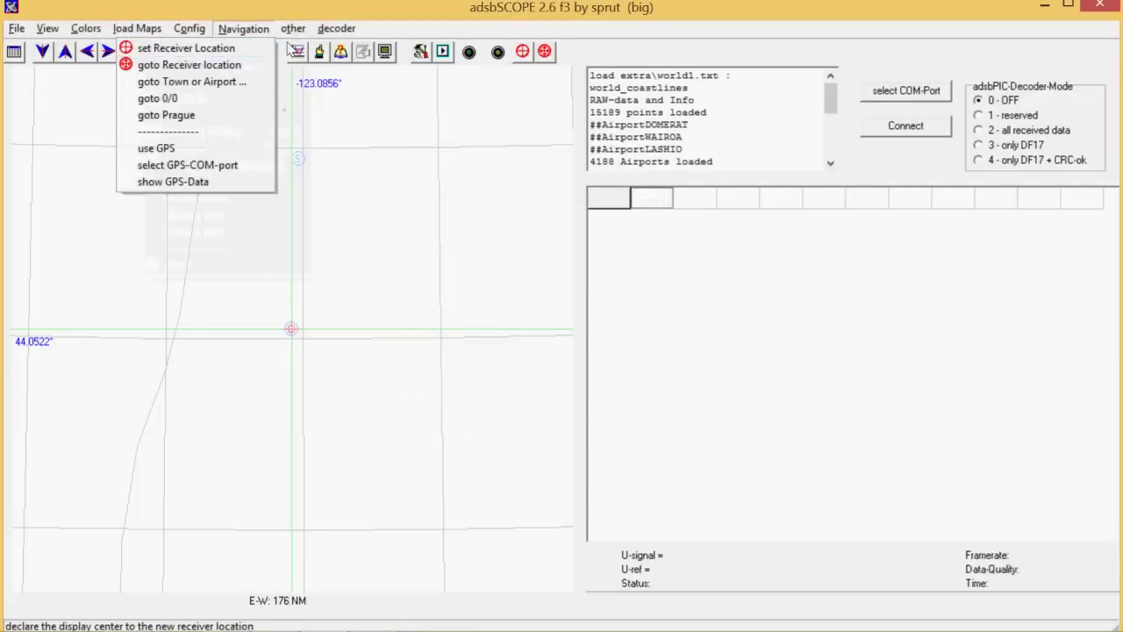
key("Right")
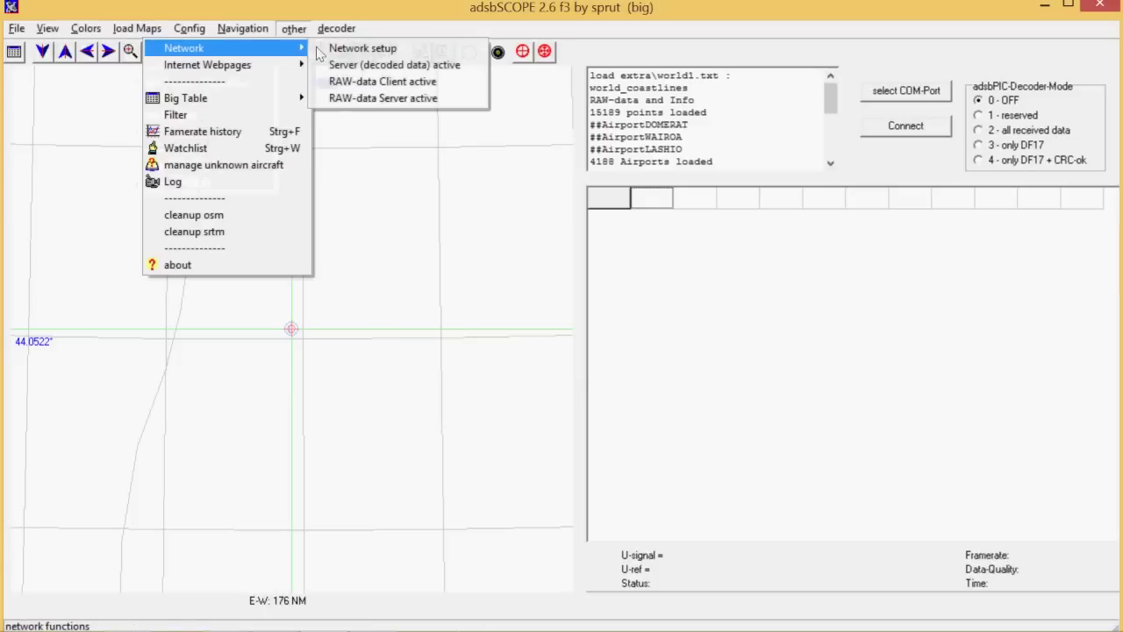
left_click(320, 49)
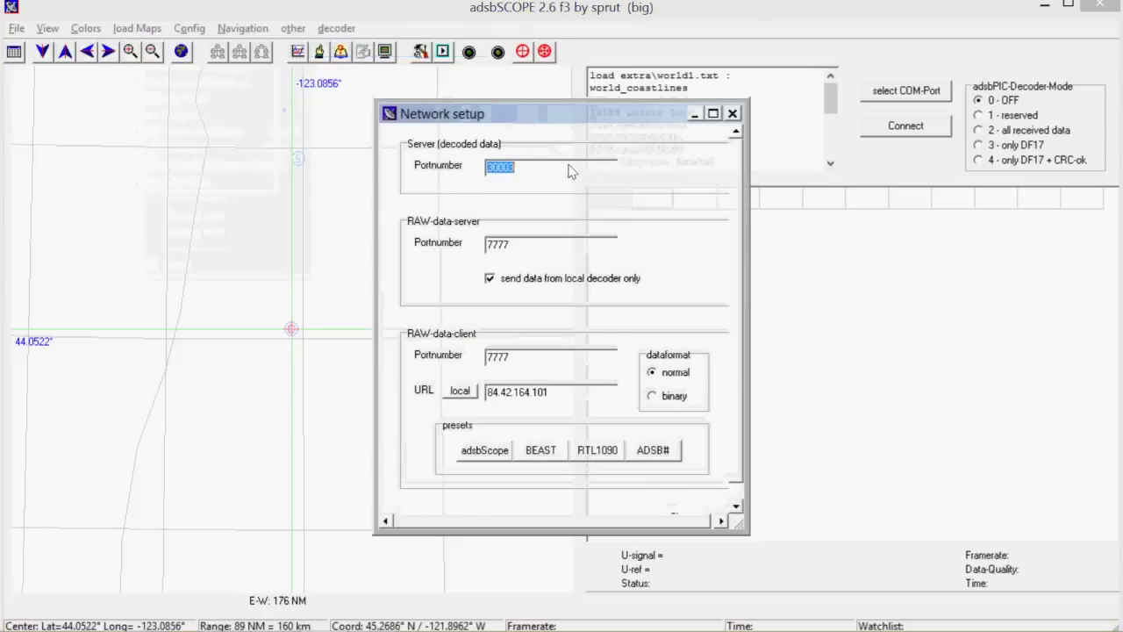
left_click(654, 450)
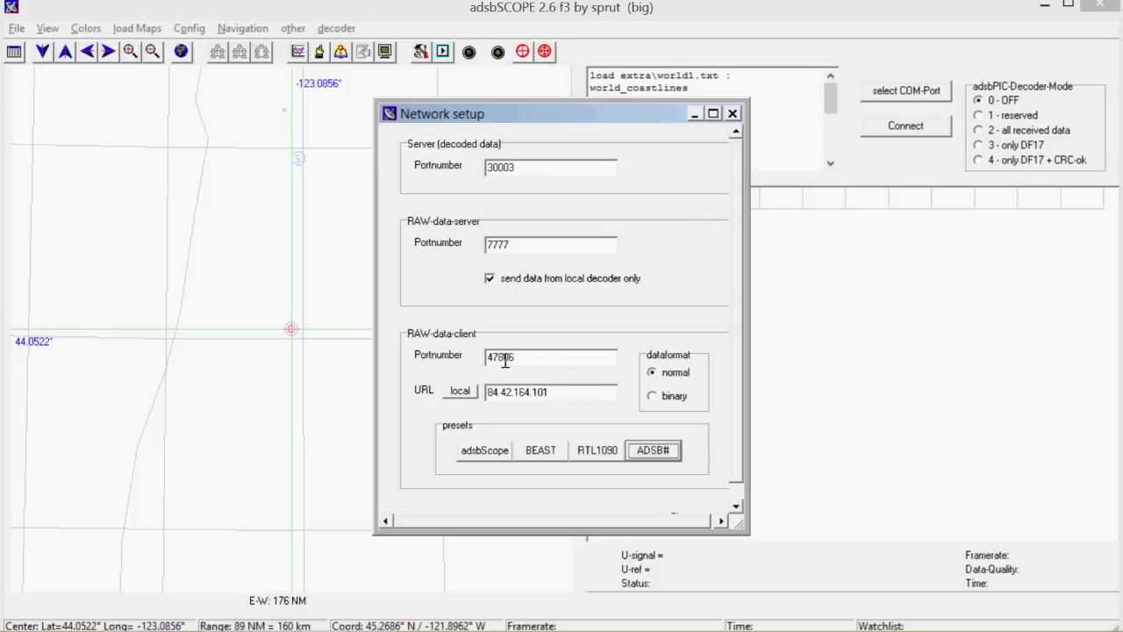
left_click(462, 392)
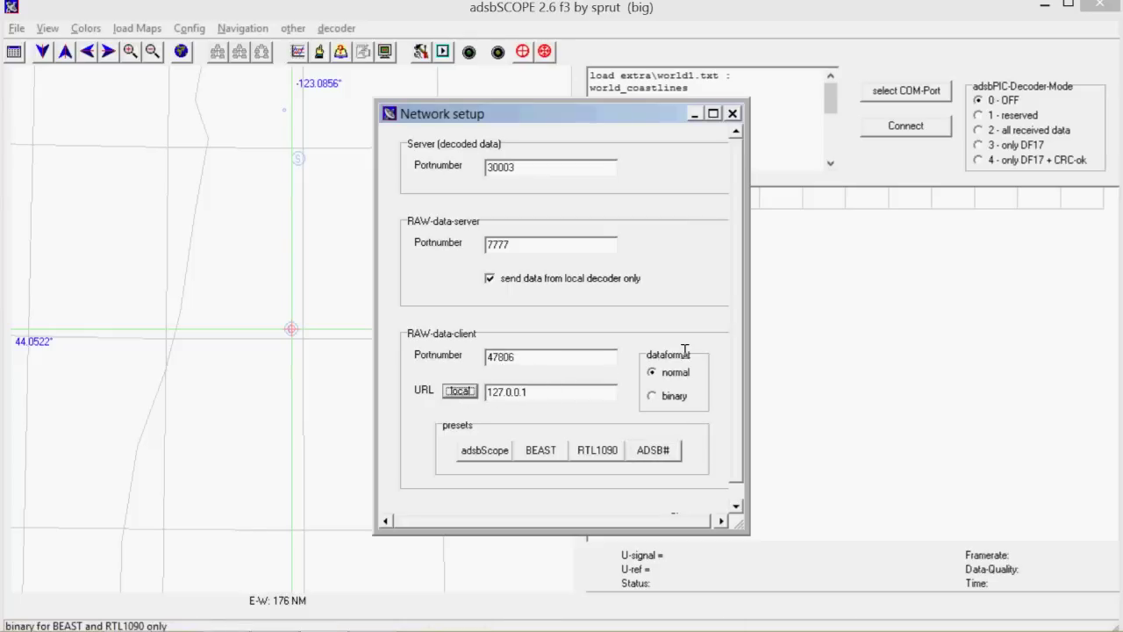
scroll(731, 483, "down", 1)
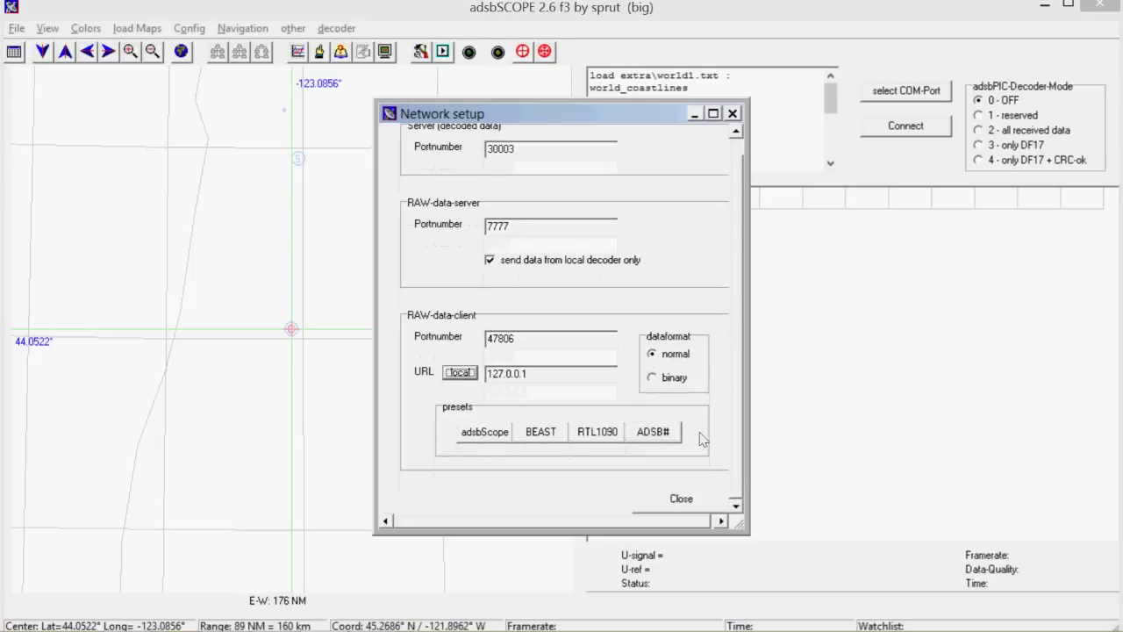
left_click(679, 498)
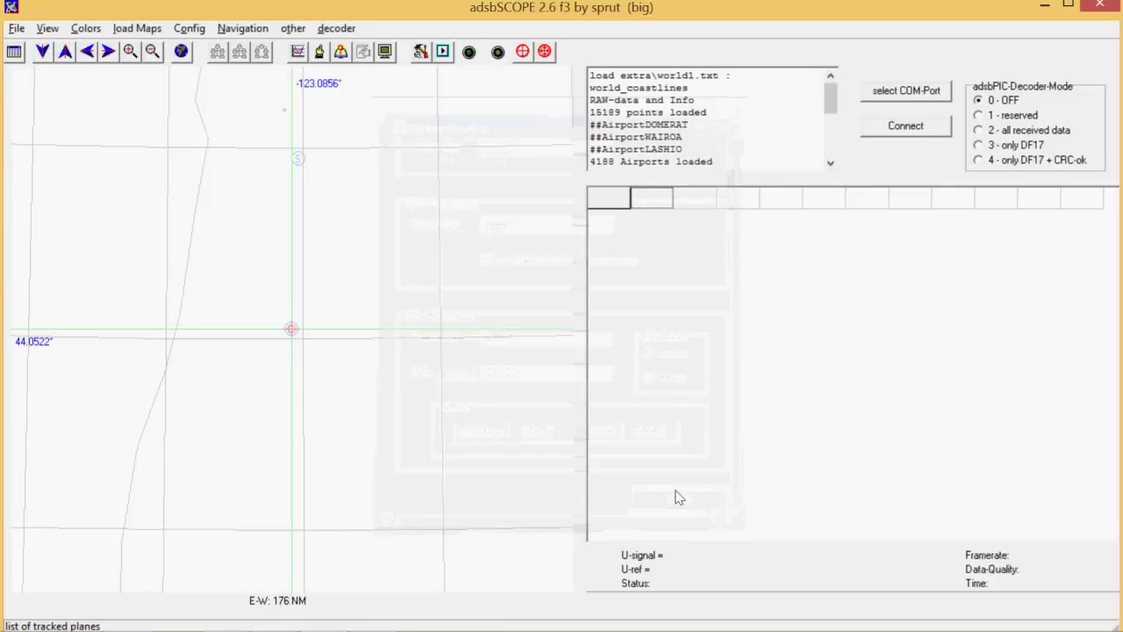
- Start the RAW-data client and run 'telnet localhost 47806' to watch raw ADS-B messages
left_click(263, 52)
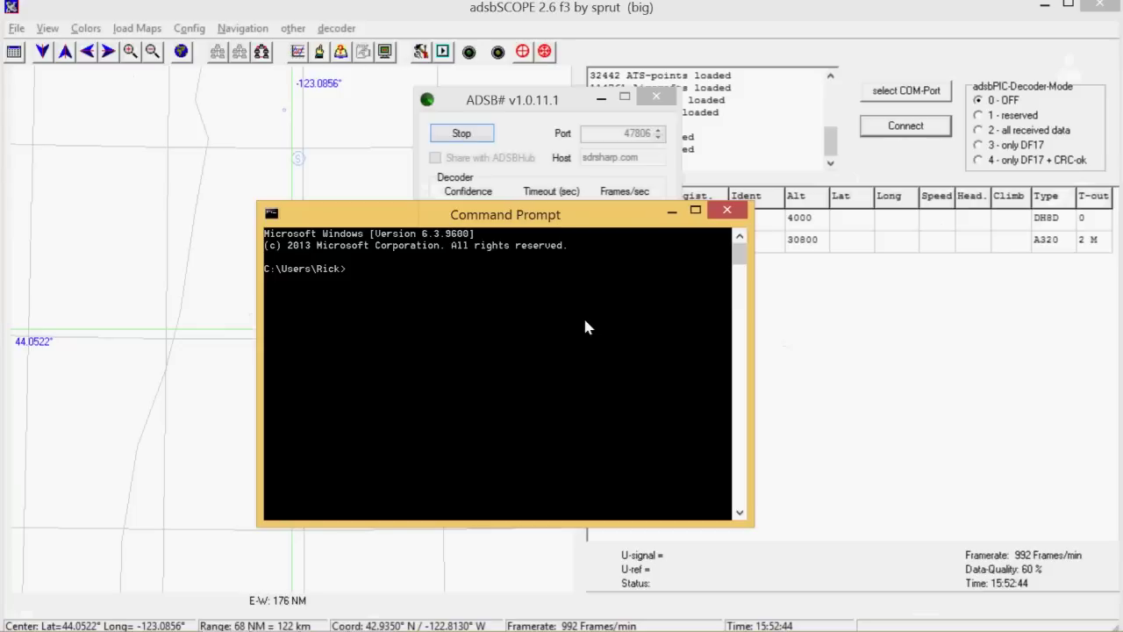
type("ocalhost")
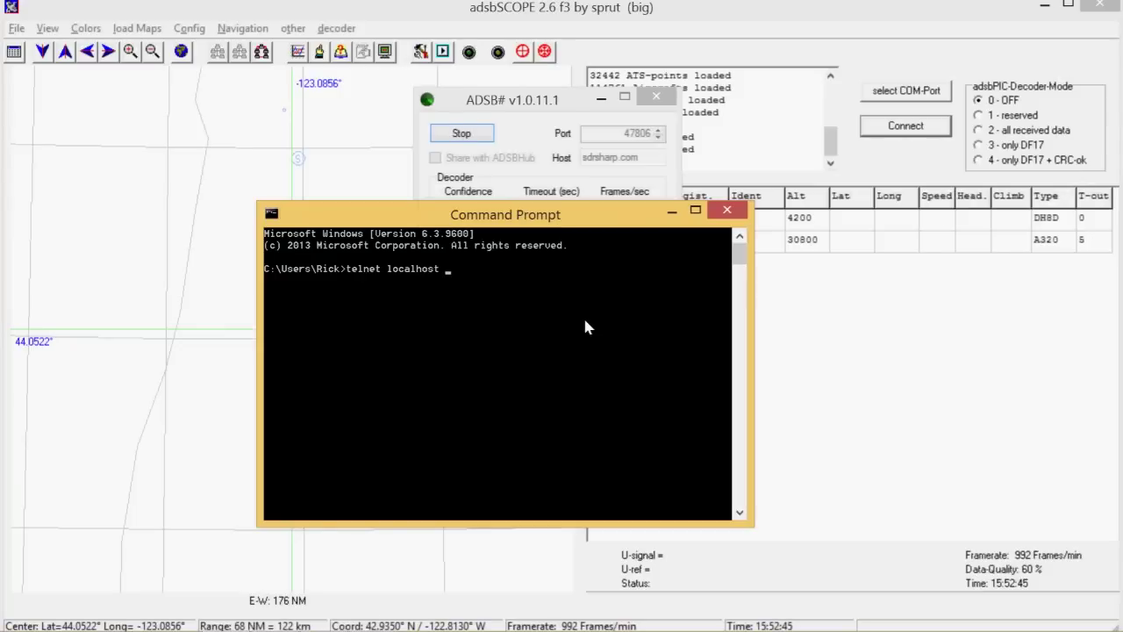
type(" 47806")
key("Return")
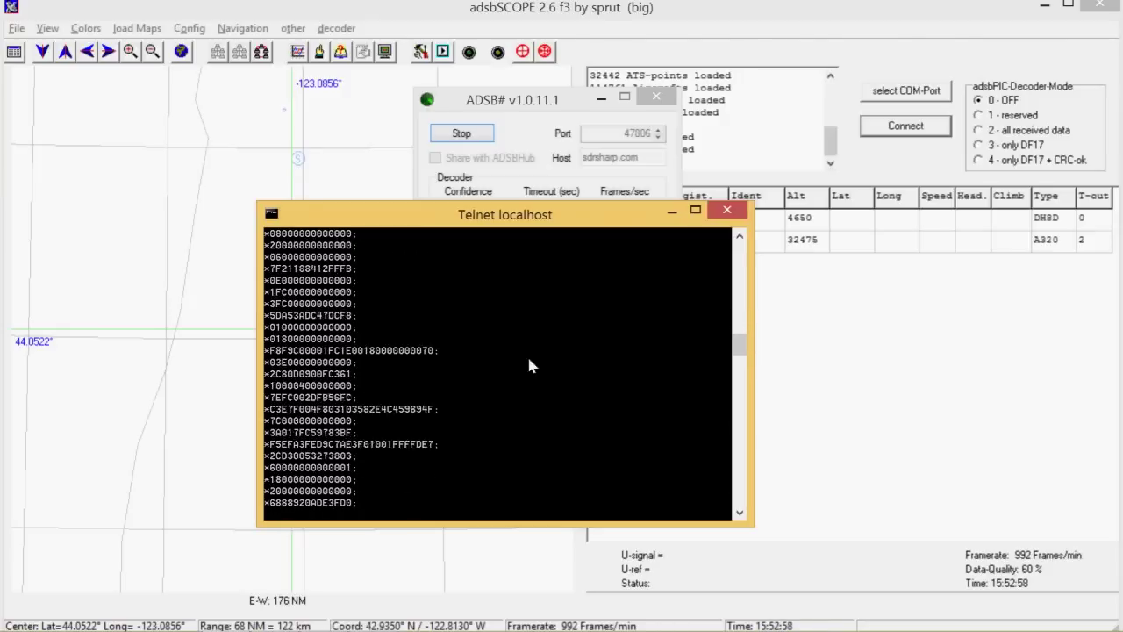
left_click(726, 211)
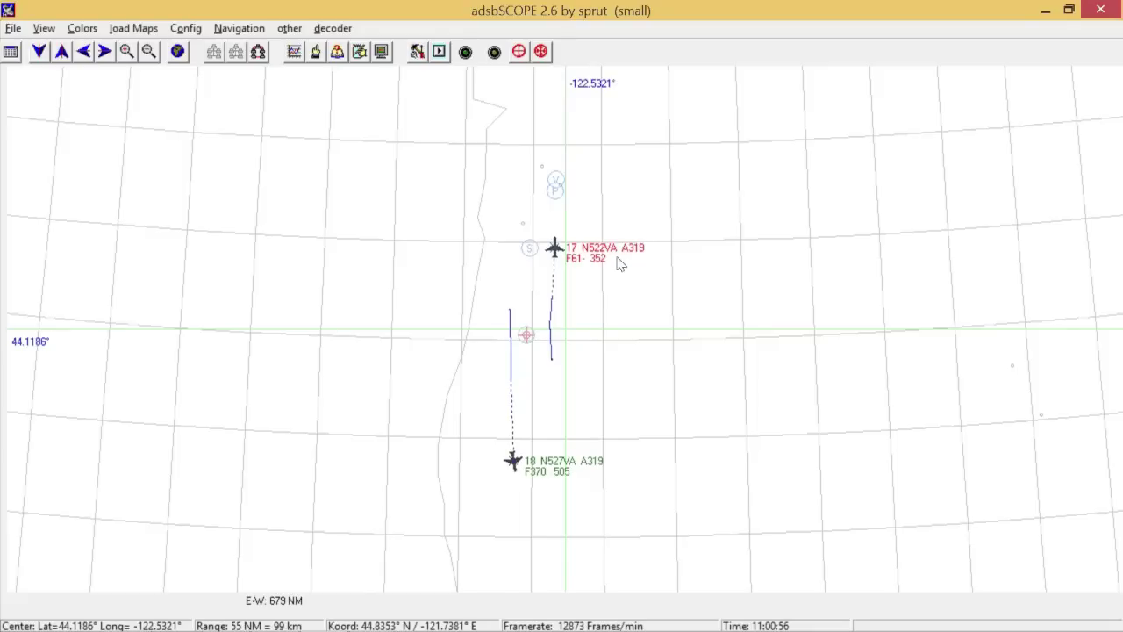
- Show flight details for N522VA, then N527VA, and zoom the map out five levels and back in four
left_click(559, 251)
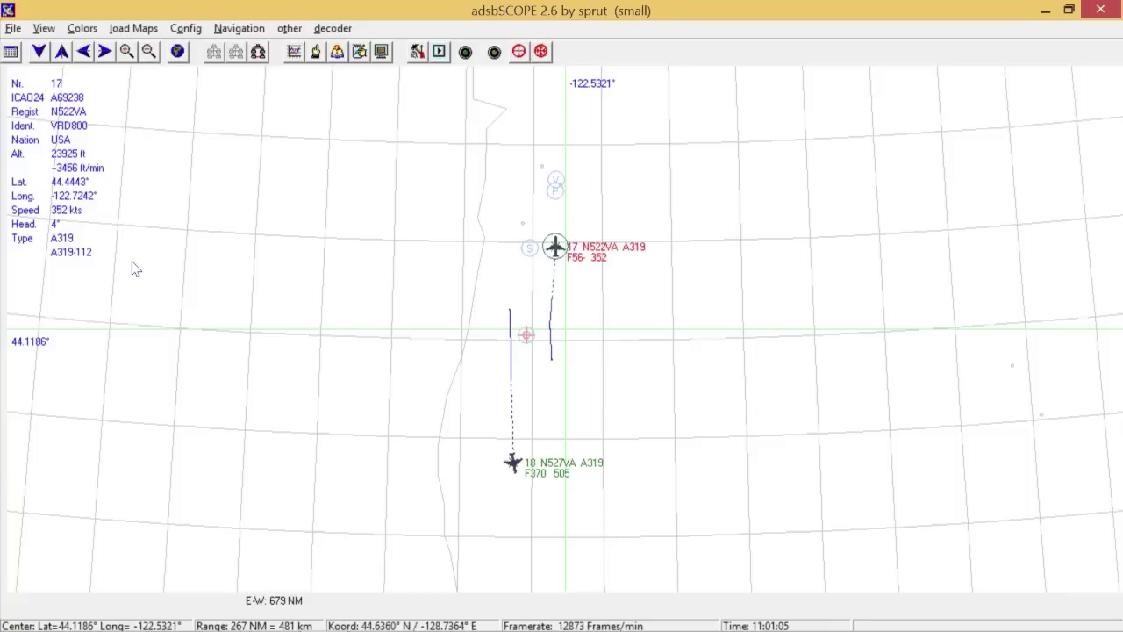
left_click(513, 464)
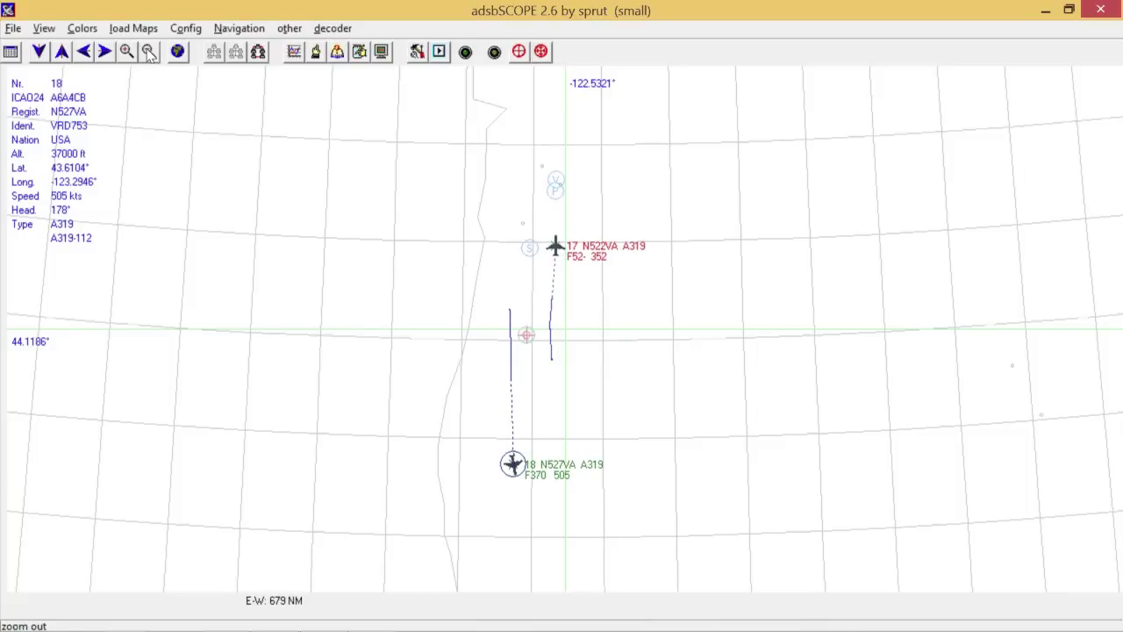
left_click(149, 52)
left_click(149, 51)
left_click(149, 51)
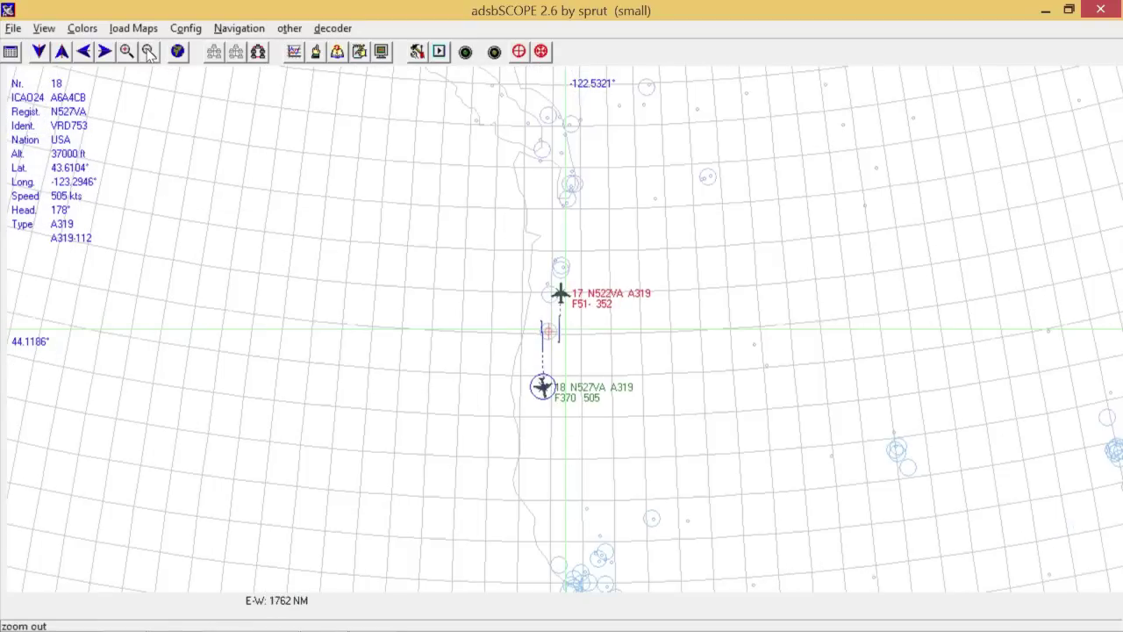
left_click(149, 52)
left_click(149, 52)
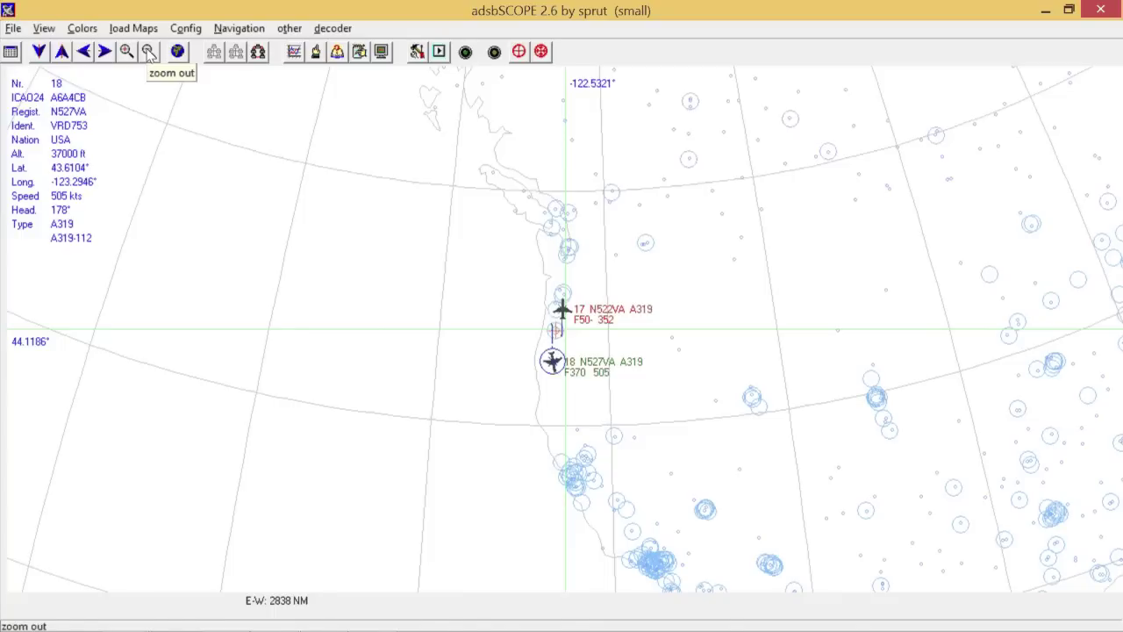
left_click(128, 52)
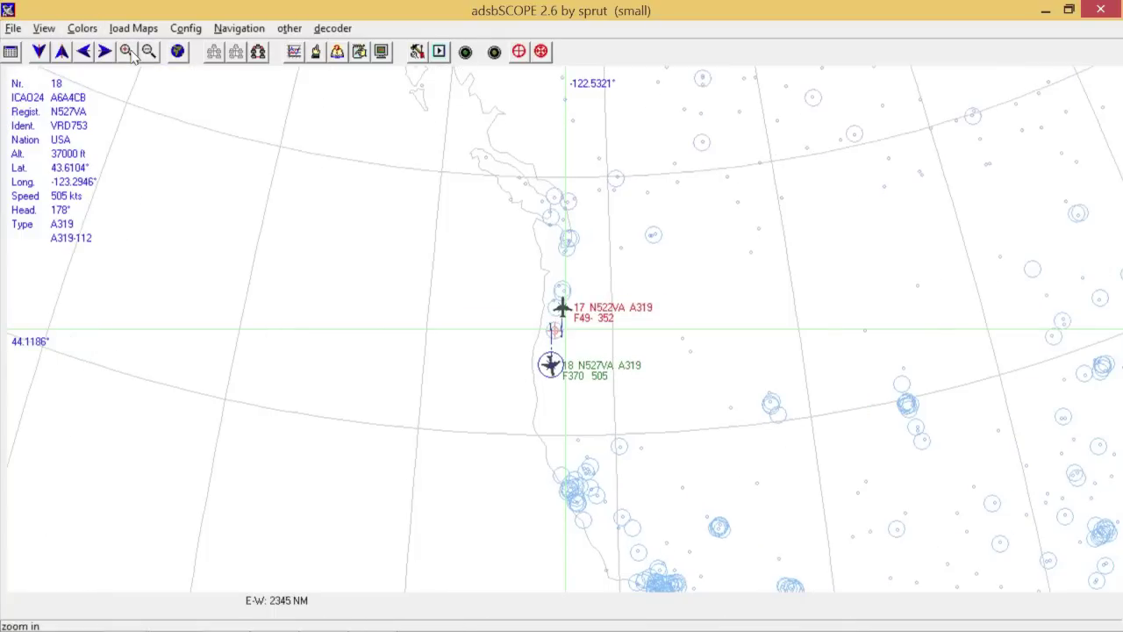
left_click(128, 52)
left_click(127, 51)
left_click(127, 51)
left_click(128, 52)
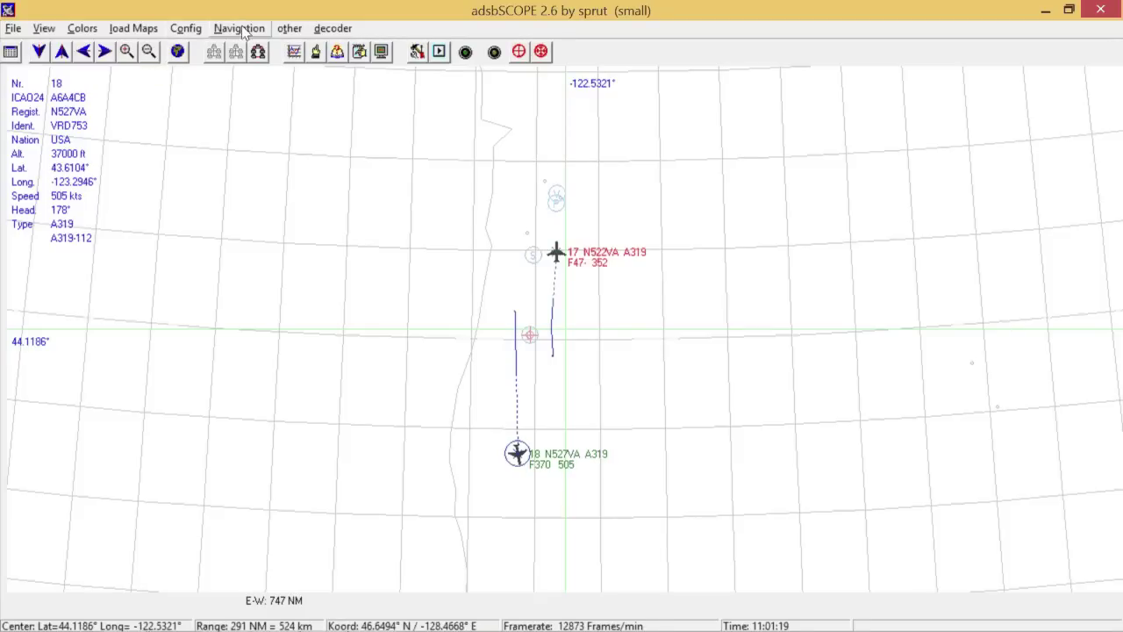
- Open the Big Table and double-click aircraft 17 (A69238) to return to N522VA on the map
left_click(290, 29)
mouse_move(253, 101)
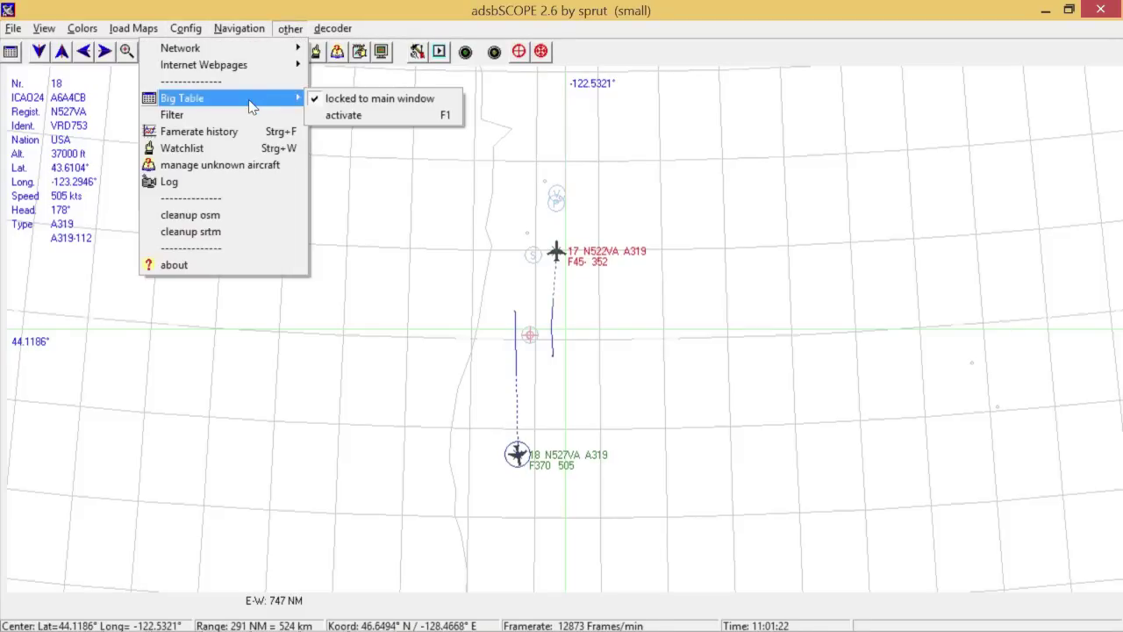
left_click(336, 115)
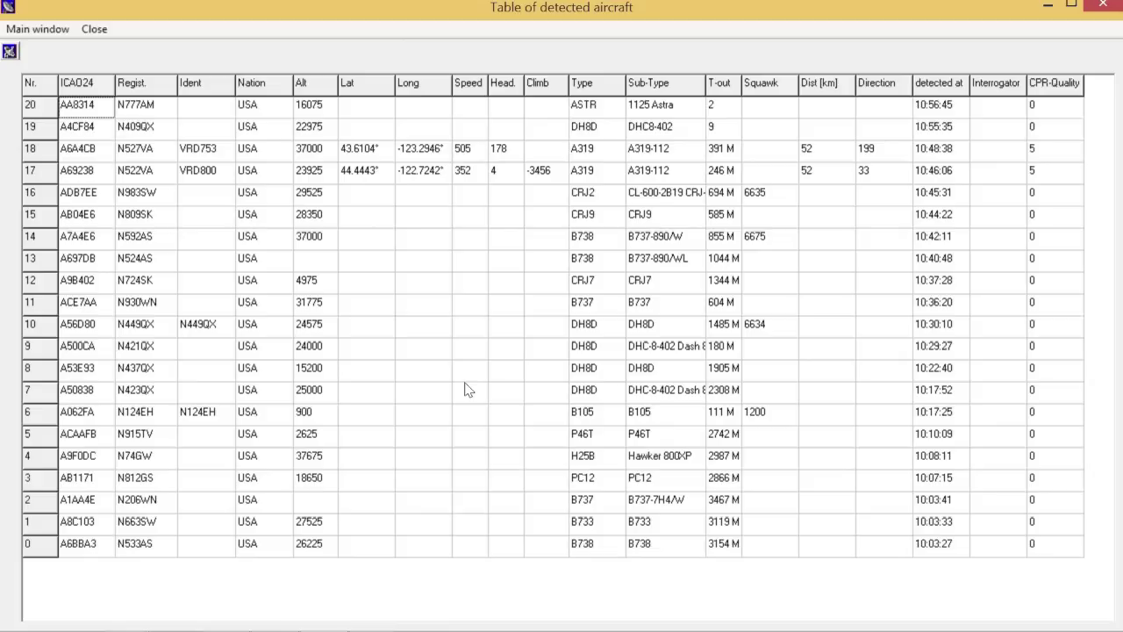
left_click(97, 175)
double_click(98, 176)
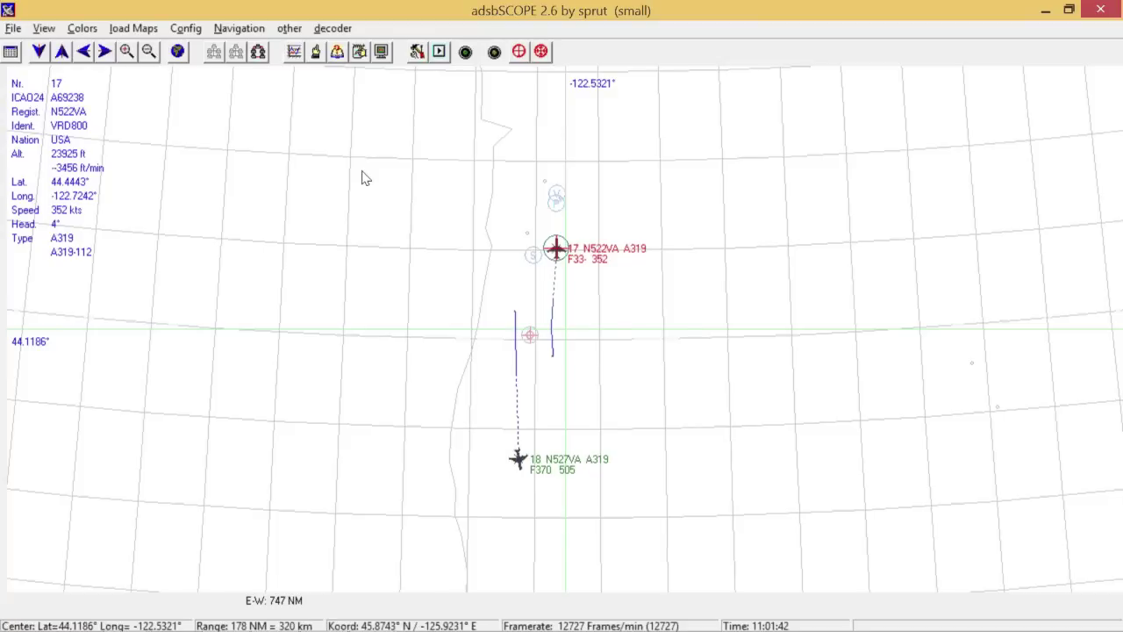